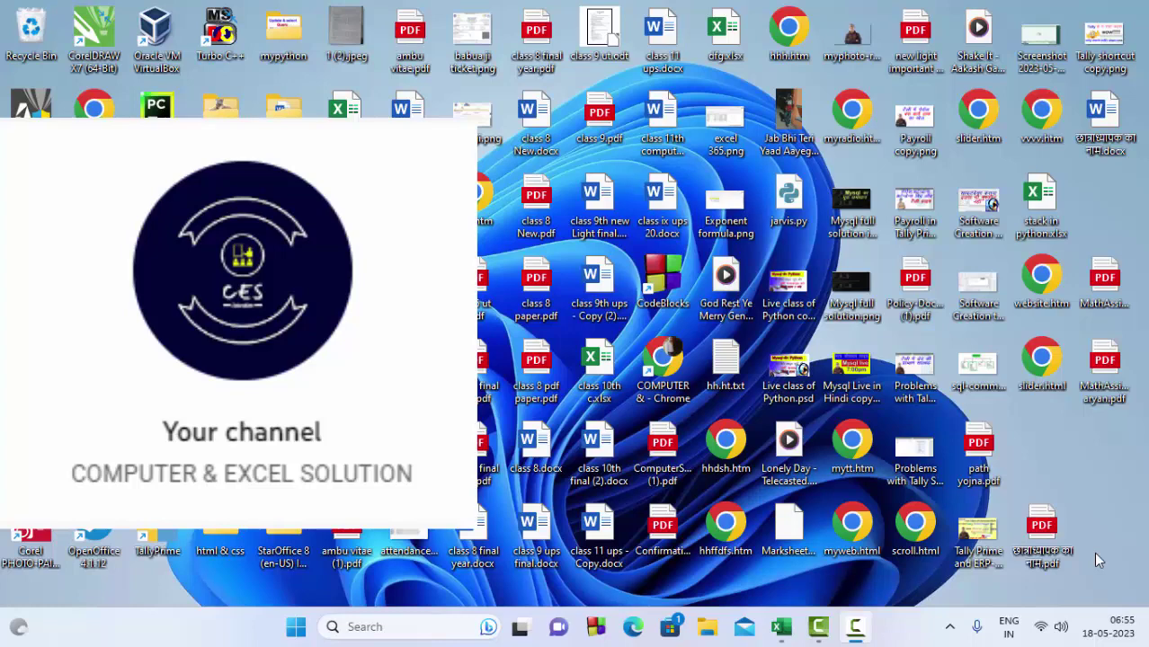
Refresh the desktop and restore the Book1 student marks workbook from the taskbar.
{"action": "right_click", "coordinate": [1086, 448]}
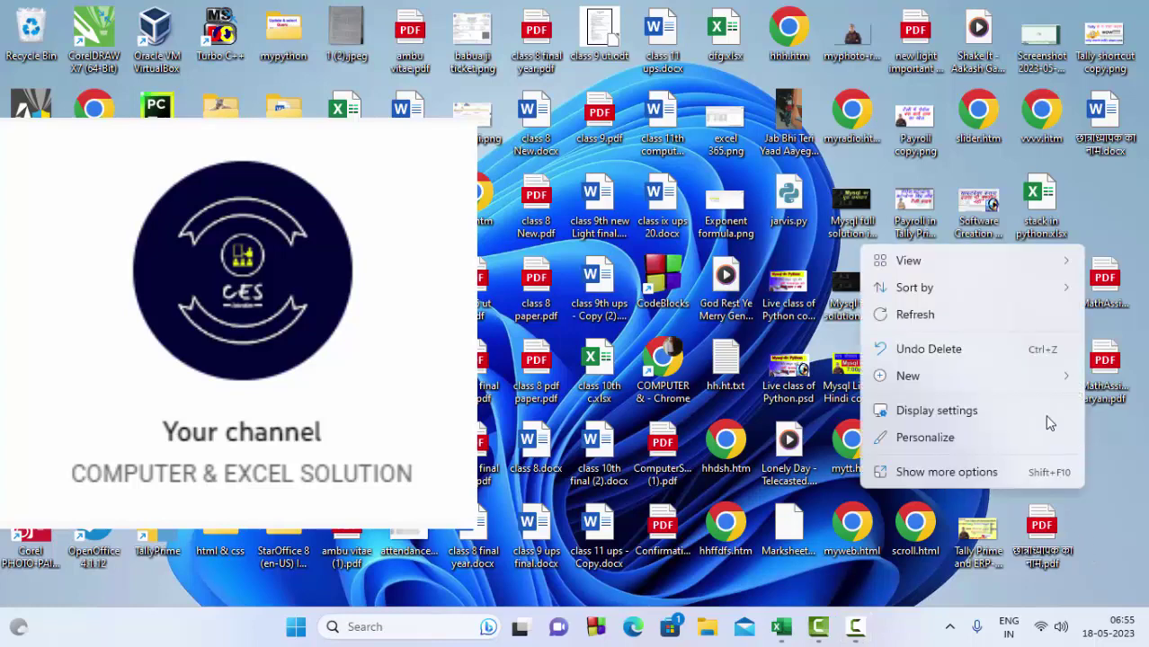
{"action": "left_click", "coordinate": [987, 319]}
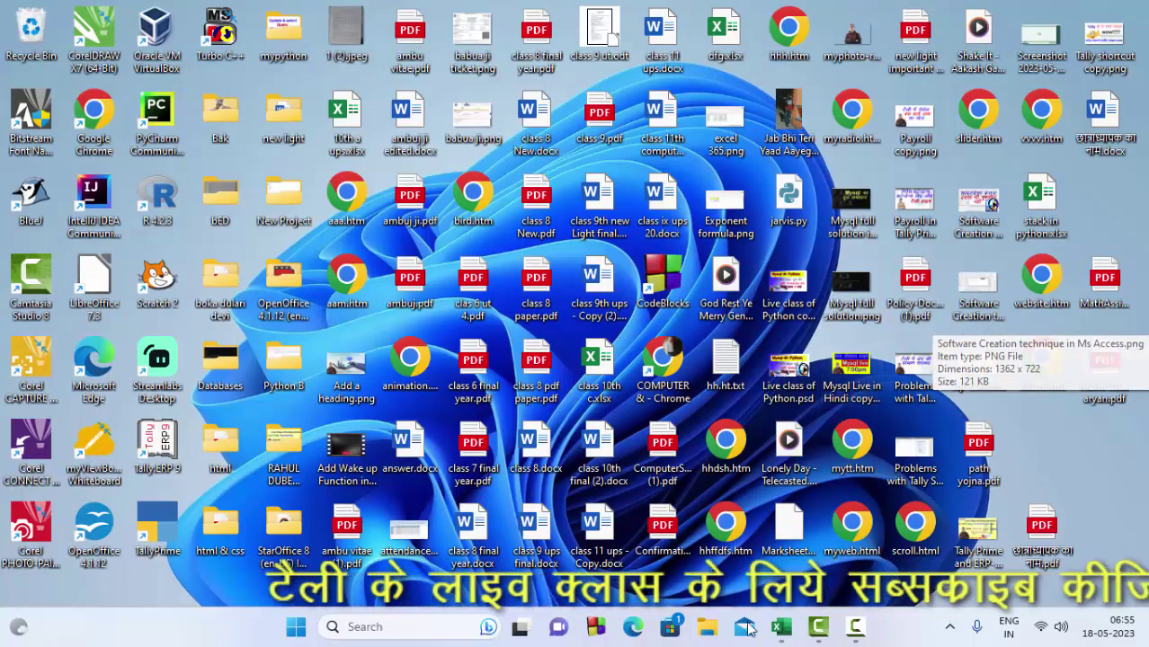
{"action": "left_click", "coordinate": [791, 639]}
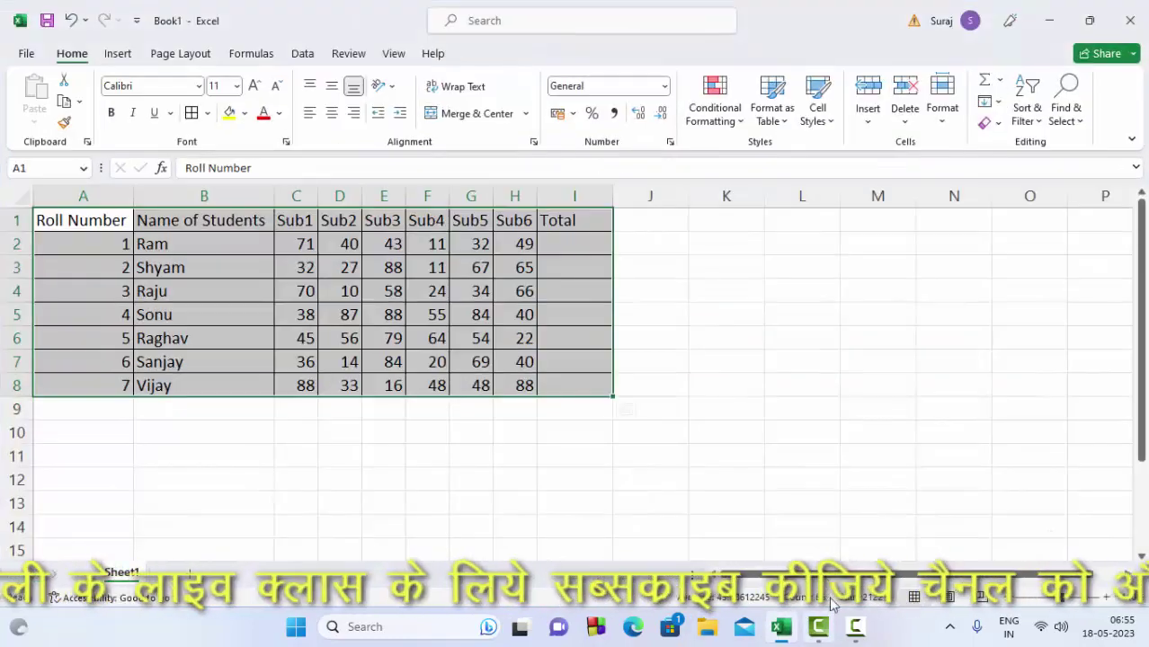
{"action": "left_click", "coordinate": [728, 387]}
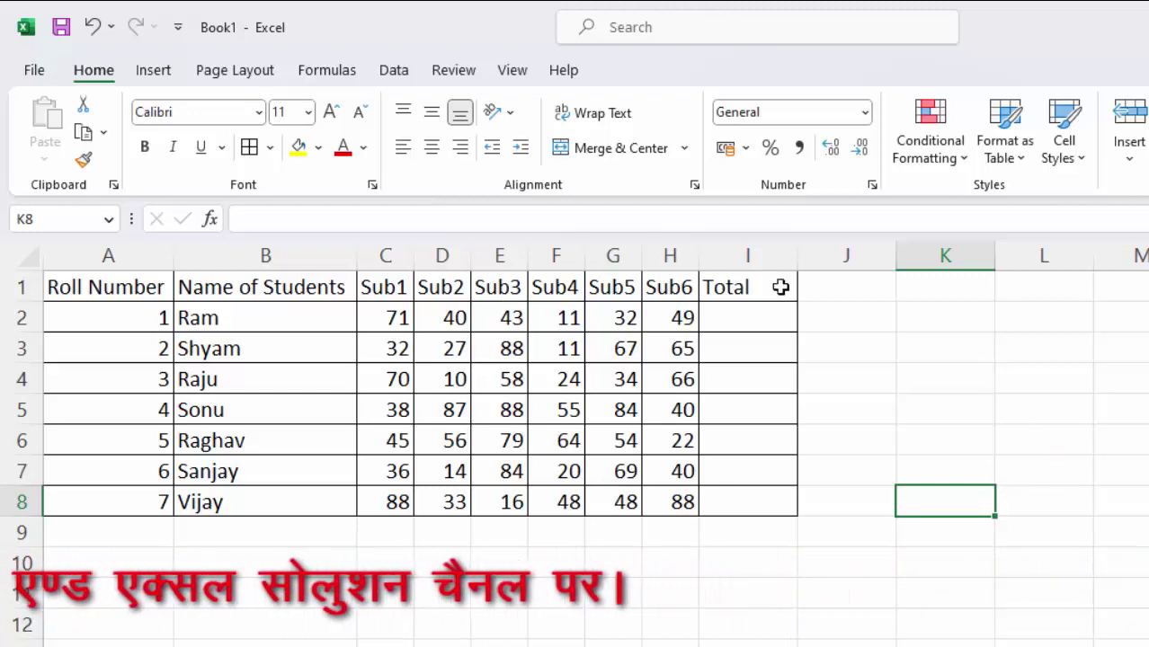
{"action": "left_click", "coordinate": [108, 284]}
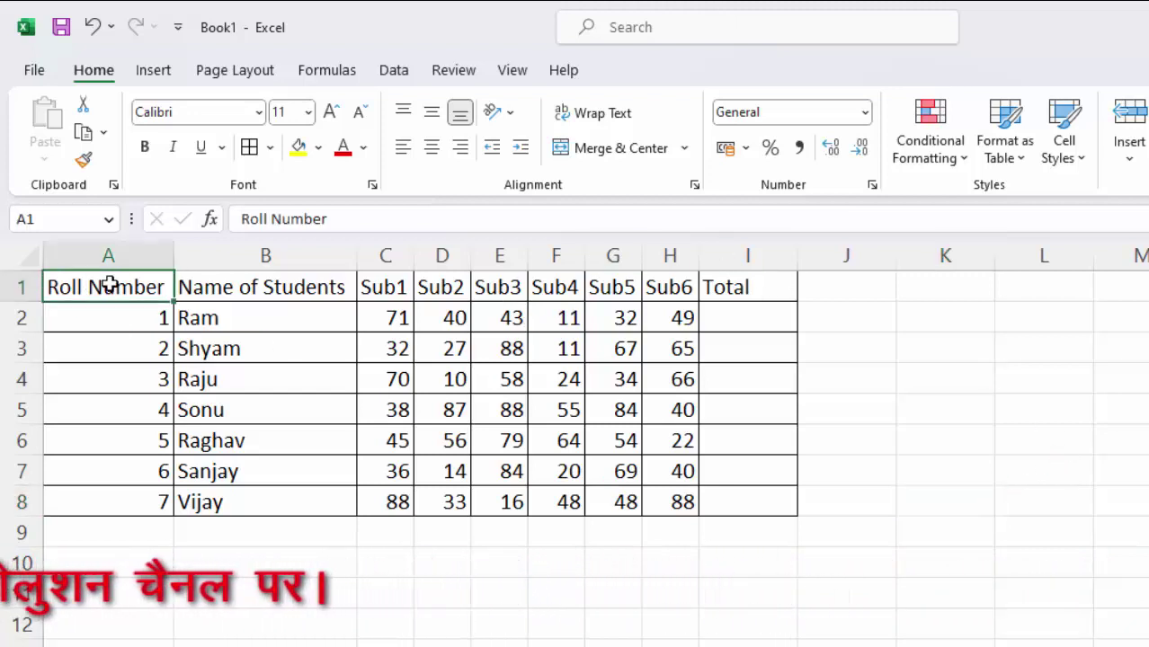
{"action": "left_click", "coordinate": [223, 281]}
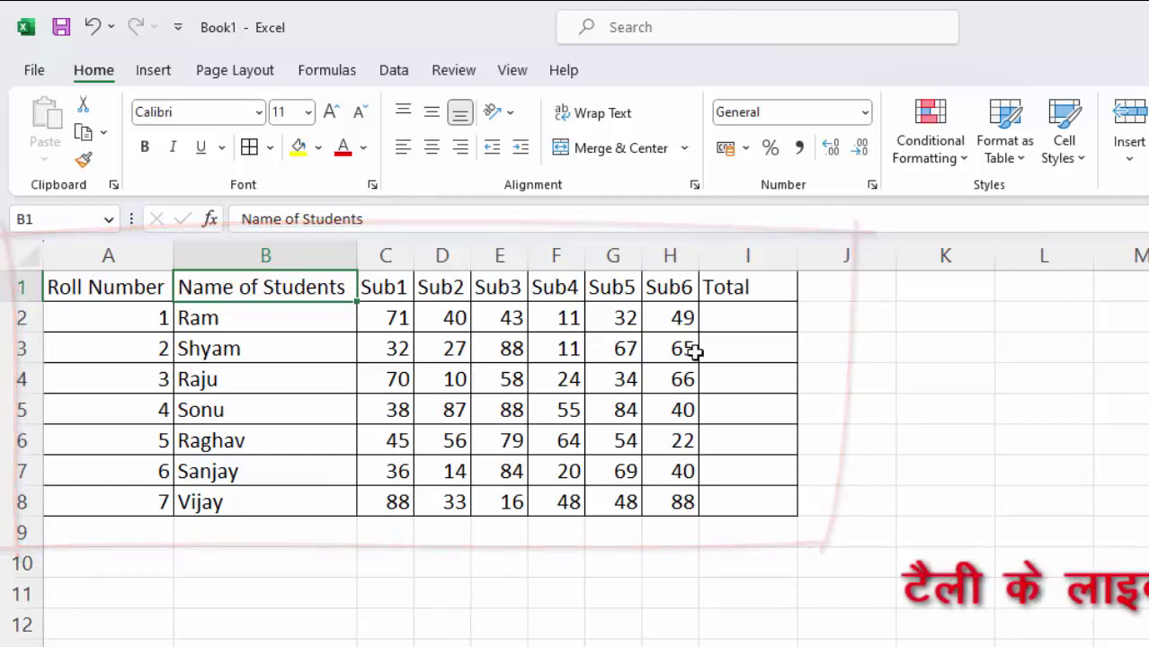
{"action": "left_click", "coordinate": [728, 323]}
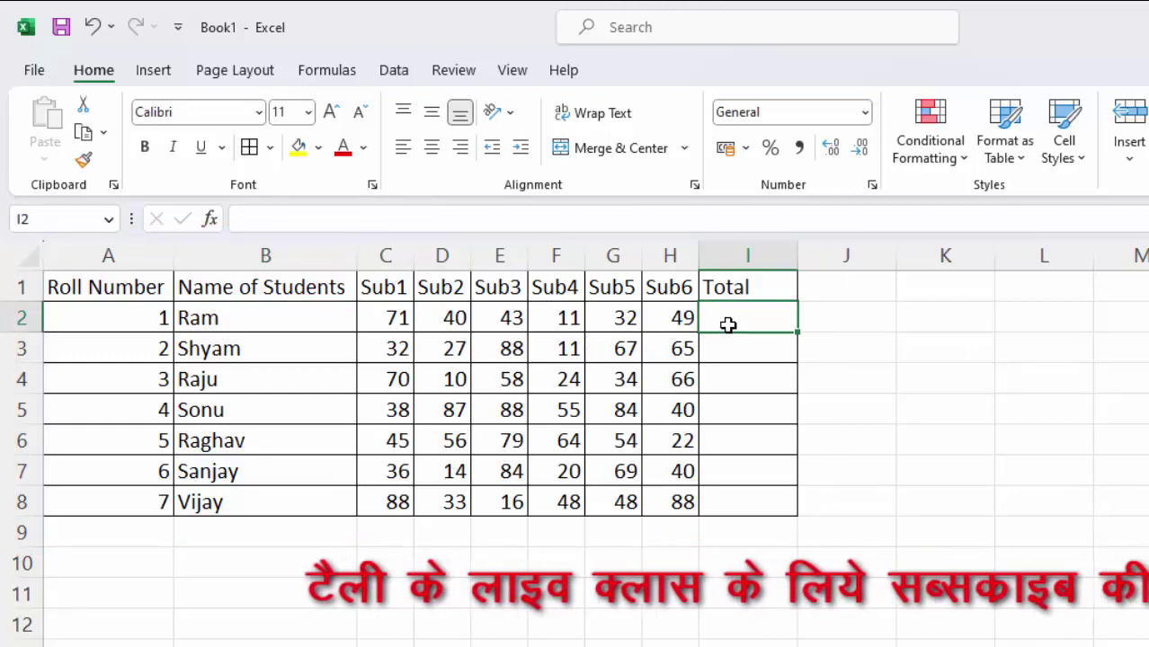
Enter =SUM(C2:H2) in I2 and fill it down to I8, giving totals 246 through 321.
{"action": "type", "text": "=s"}
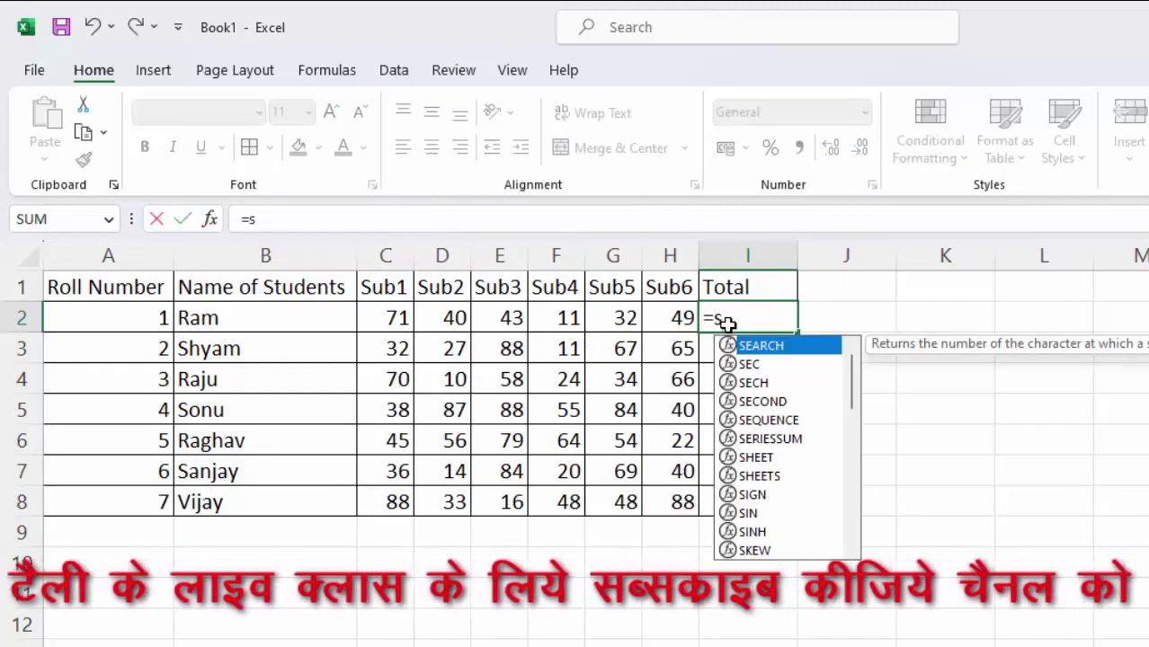
{"action": "type", "text": "um"}
{"action": "key", "text": "Tab"}
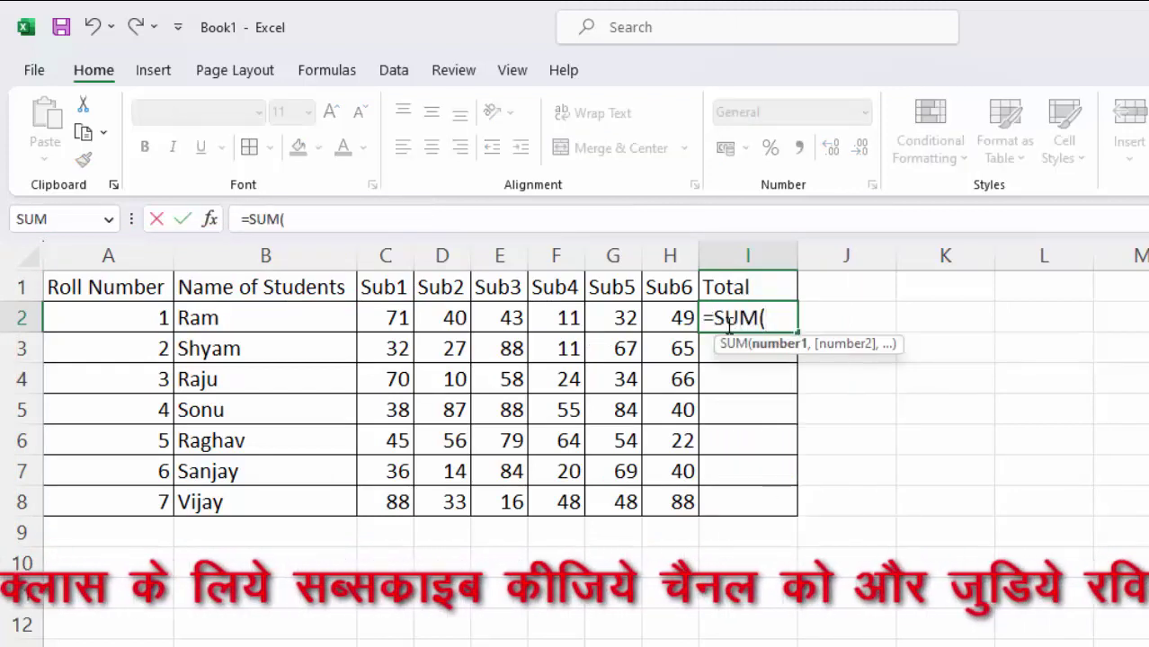
{"action": "left_click_drag", "start_coordinate": [388, 315], "coordinate": [658, 309]}
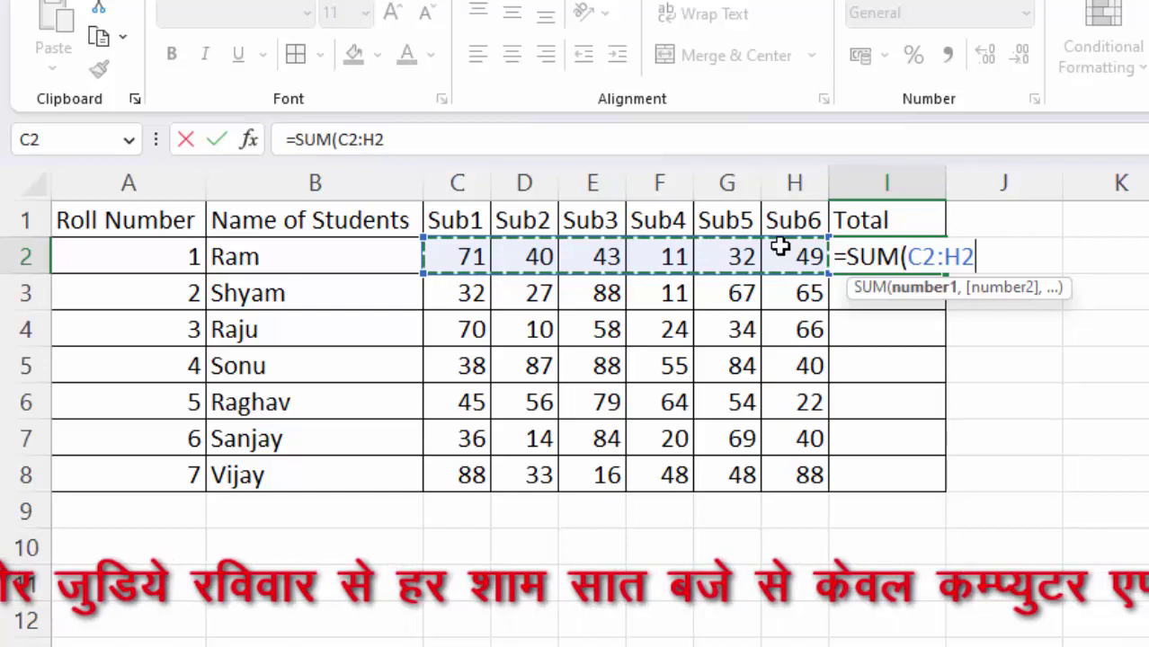
{"action": "type", "text": ")"}
{"action": "key", "text": "Return"}
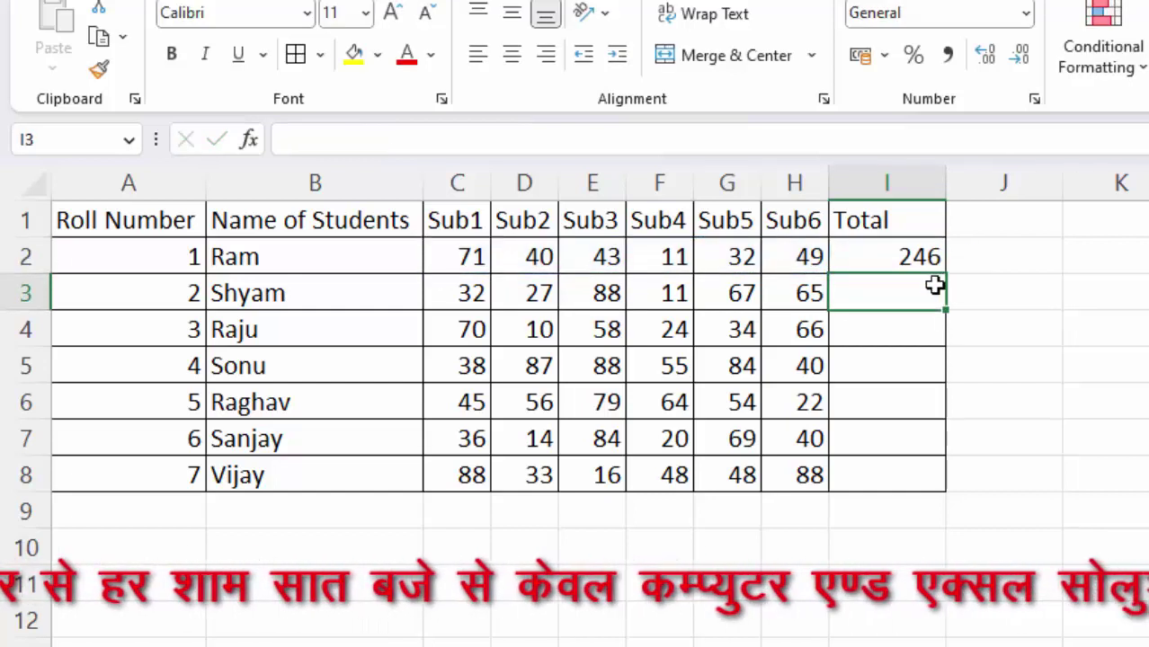
{"action": "left_click", "coordinate": [928, 243]}
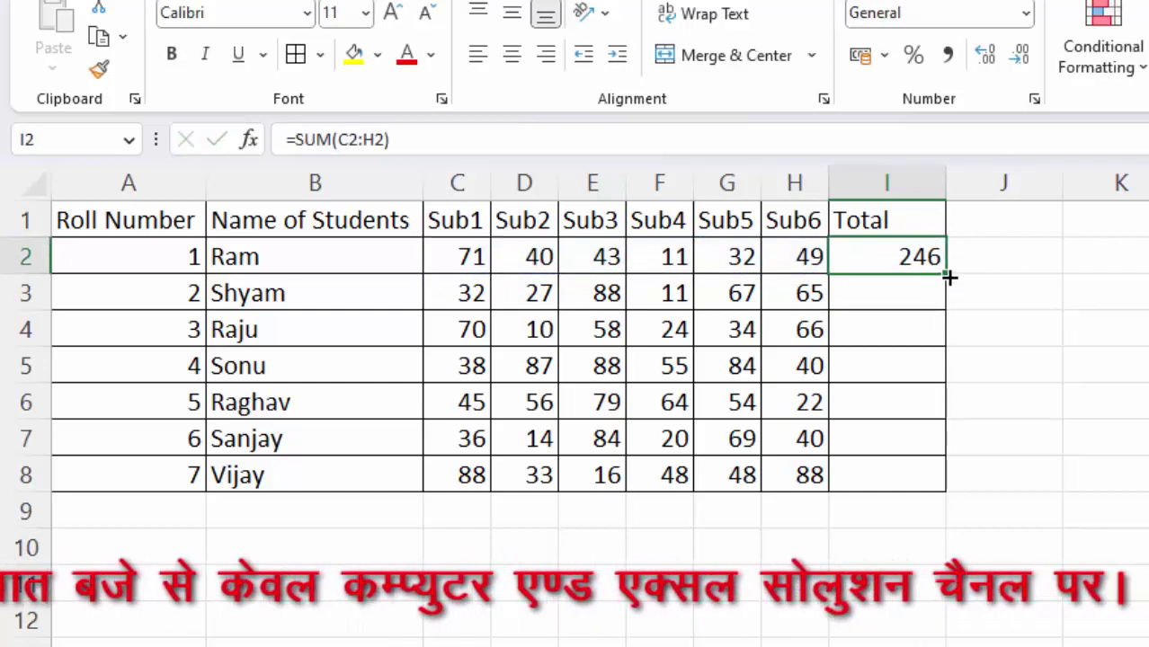
{"action": "double_click", "coordinate": [946, 275]}
{"action": "left_click", "coordinate": [1081, 516]}
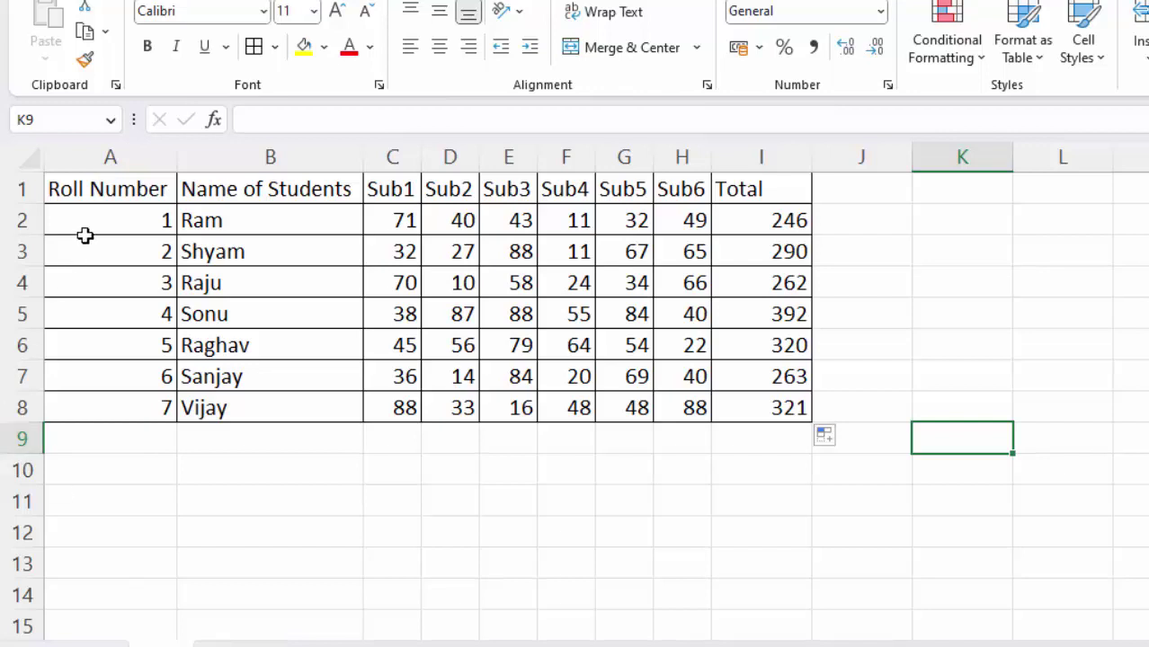
Copy the Roll Number header from A1 into K9 and autofit column K.
{"action": "left_click", "coordinate": [101, 191]}
{"action": "right_click", "coordinate": [109, 190]}
{"action": "left_click", "coordinate": [169, 112]}
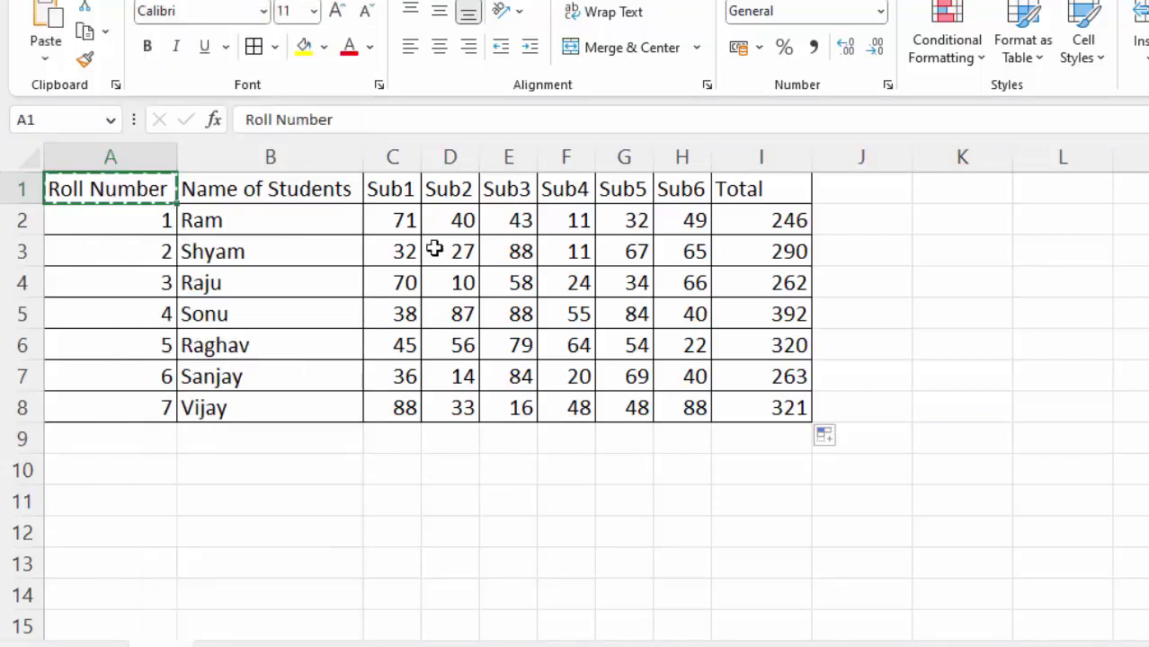
{"action": "left_click", "coordinate": [967, 430]}
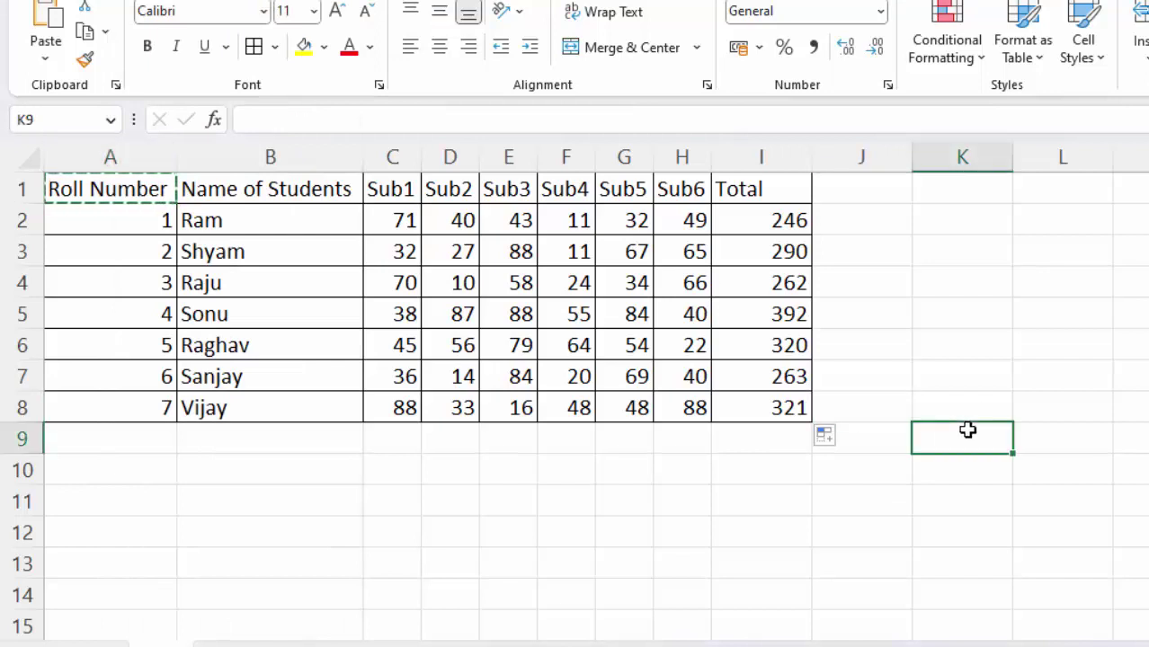
{"action": "key", "text": "ctrl+v"}
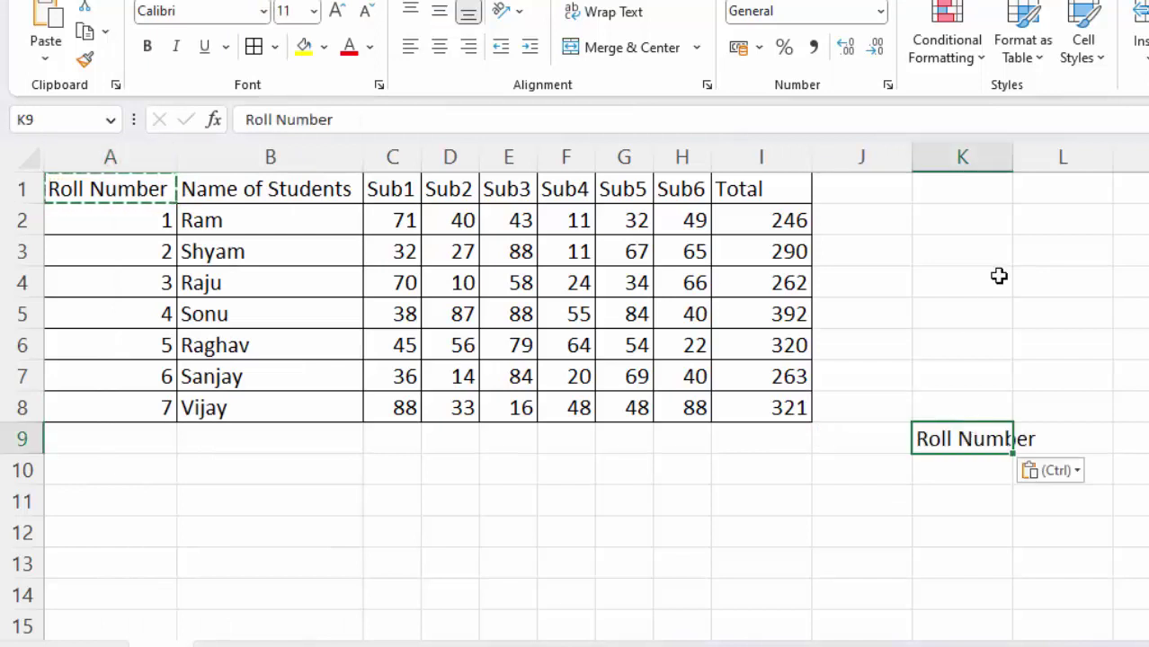
{"action": "left_click", "coordinate": [1014, 157]}
{"action": "double_click", "coordinate": [1013, 157]}
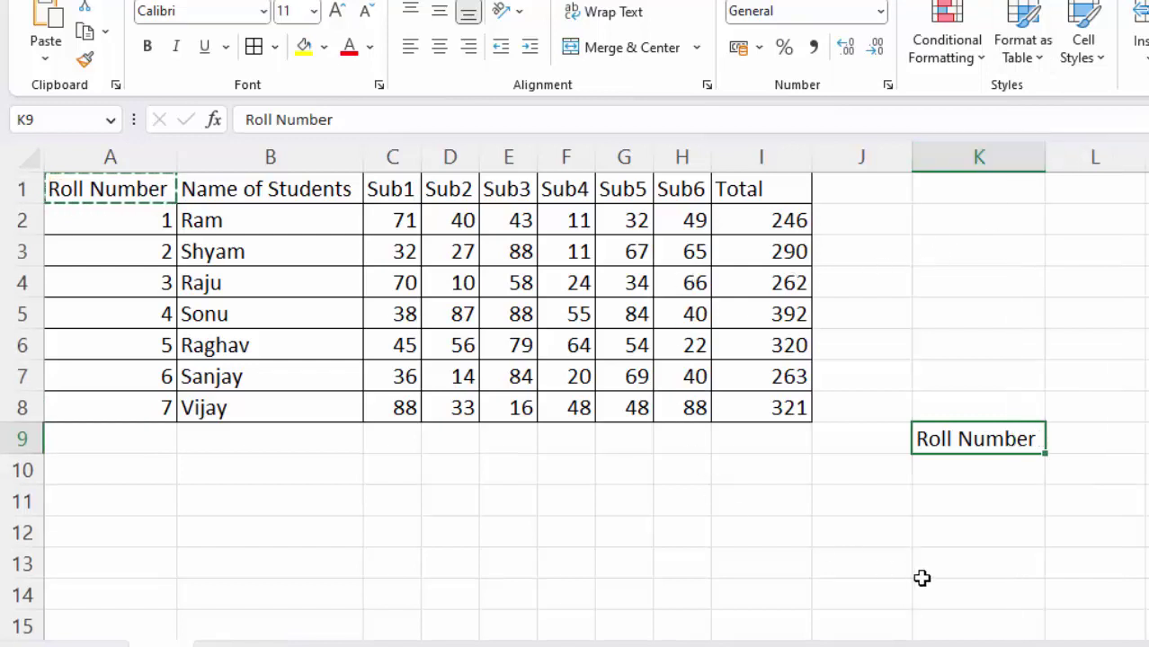
Copy the Total header from I1 into L9 beside it.
{"action": "left_click", "coordinate": [771, 190]}
{"action": "right_click", "coordinate": [774, 194]}
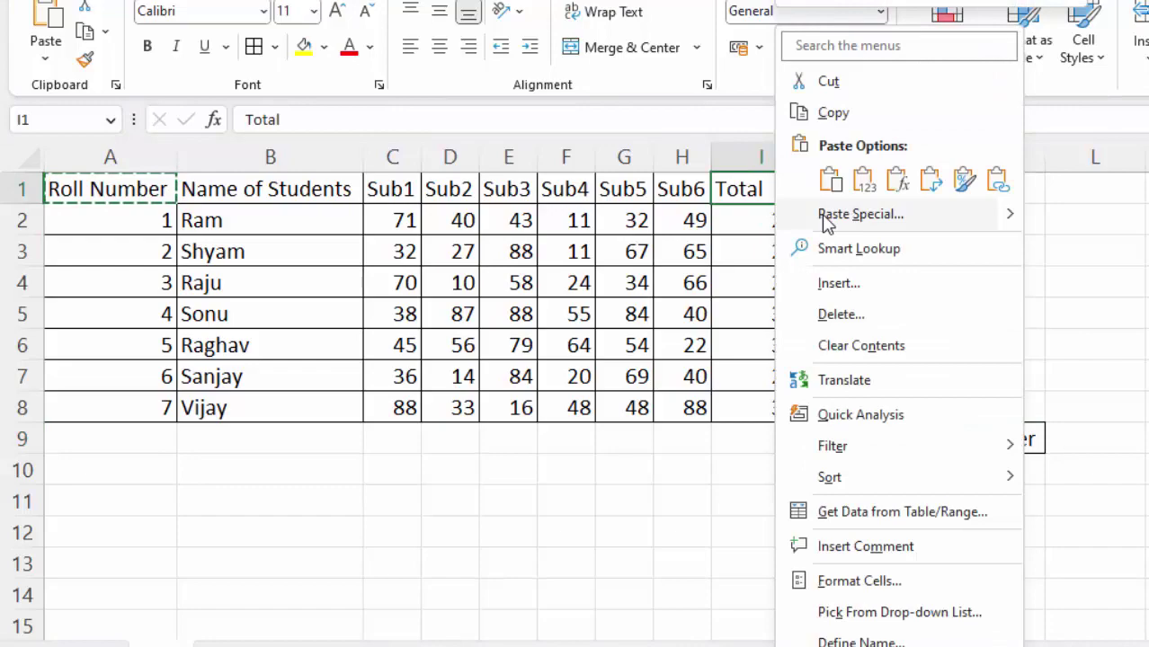
{"action": "left_click", "coordinate": [827, 113]}
{"action": "left_click", "coordinate": [1007, 461]}
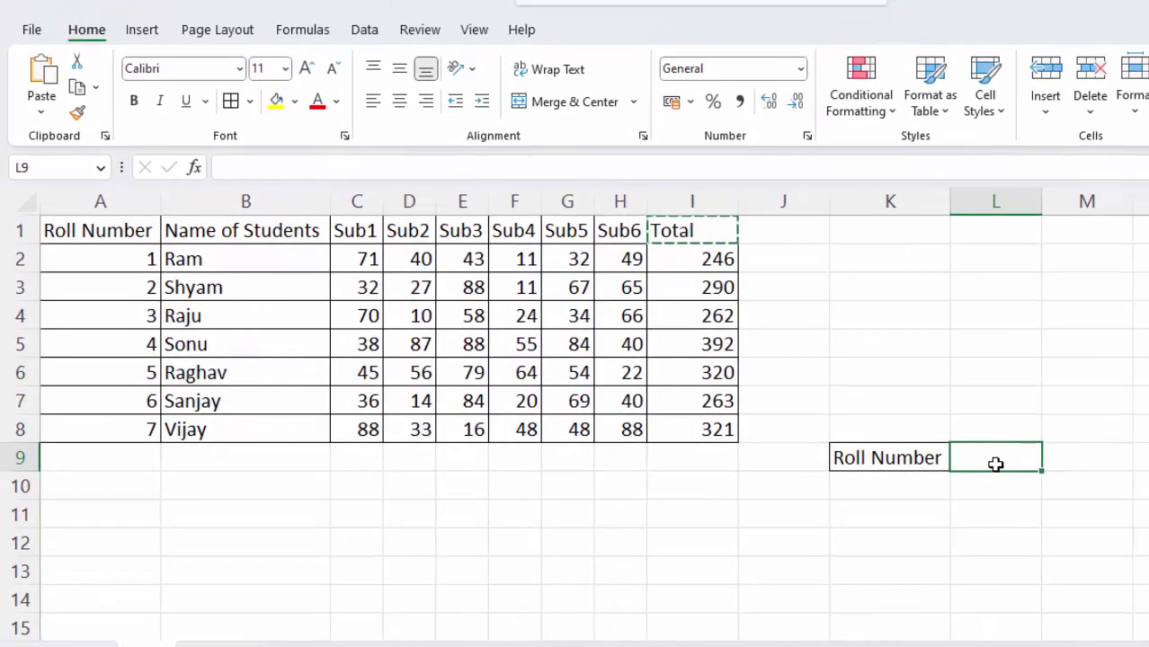
{"action": "key", "text": "ctrl+v"}
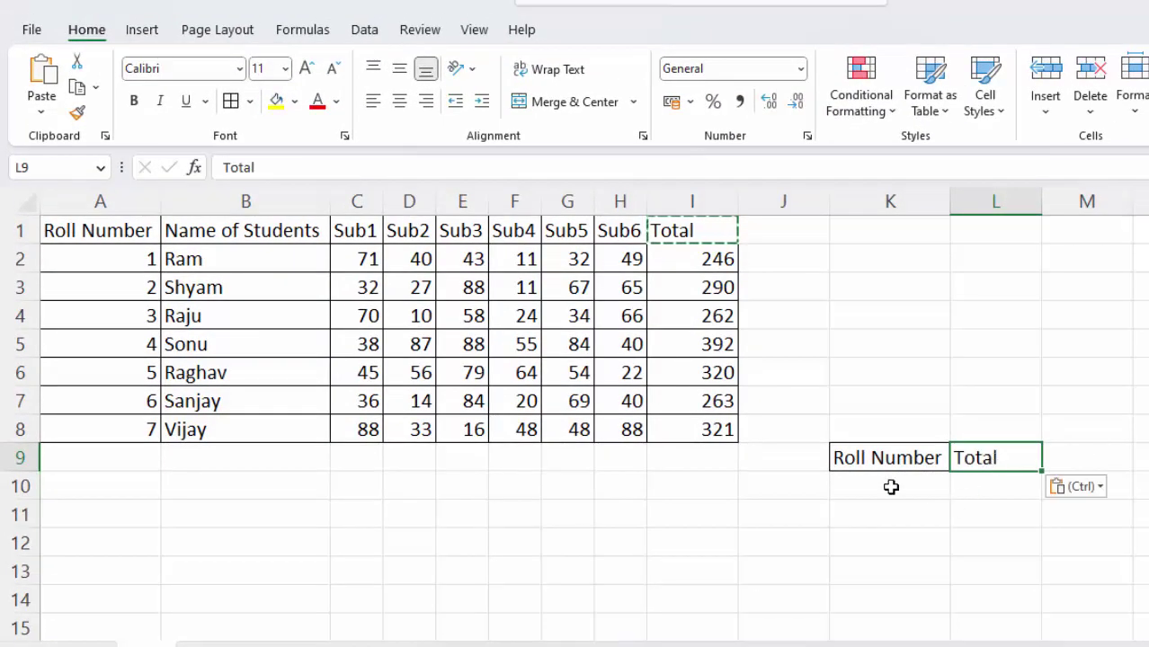
{"action": "left_click", "coordinate": [971, 481]}
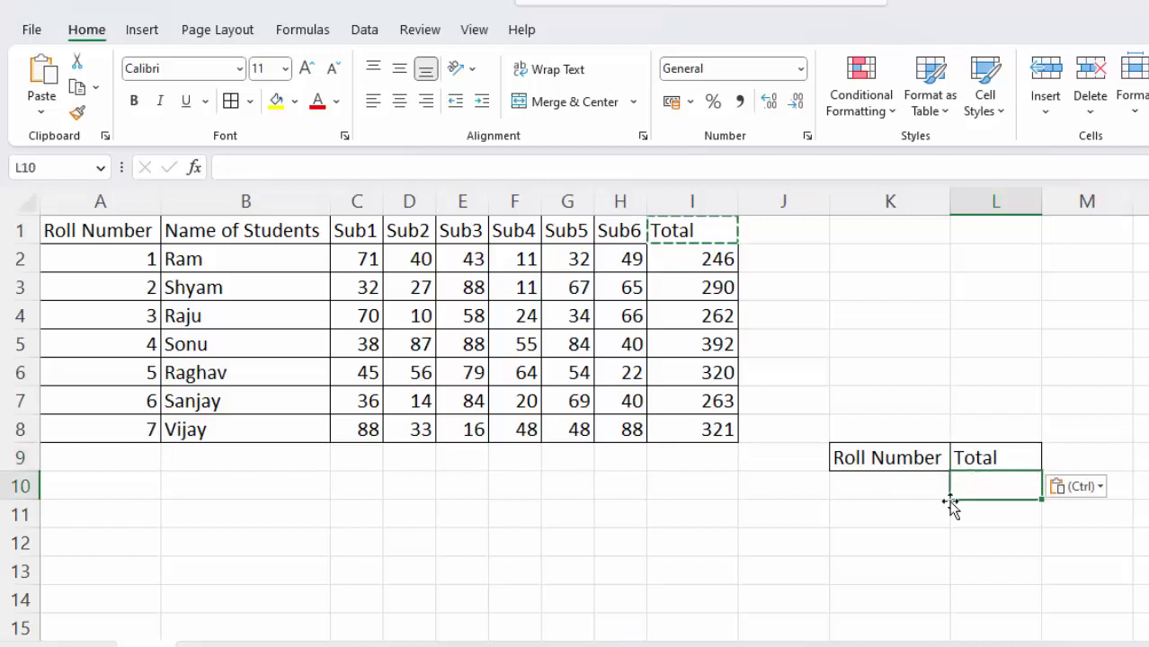
{"action": "left_click", "coordinate": [891, 477]}
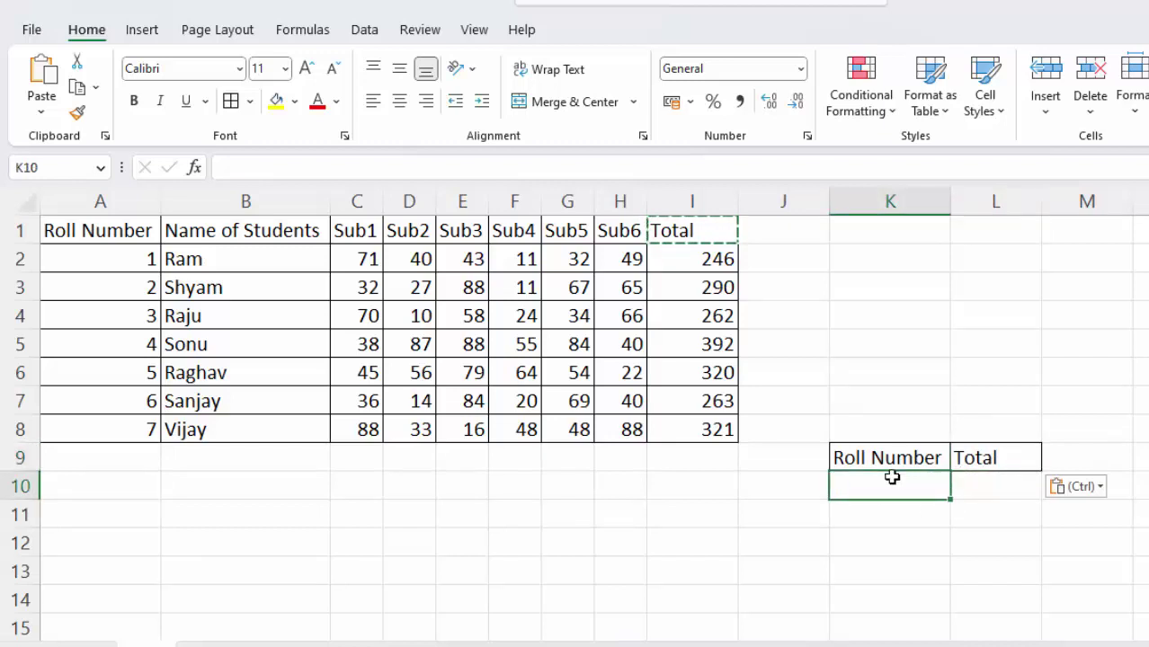
Enter roll number 5 in K10 and start =VLOOKUP(K10 in L10.
{"action": "type", "text": "5"}
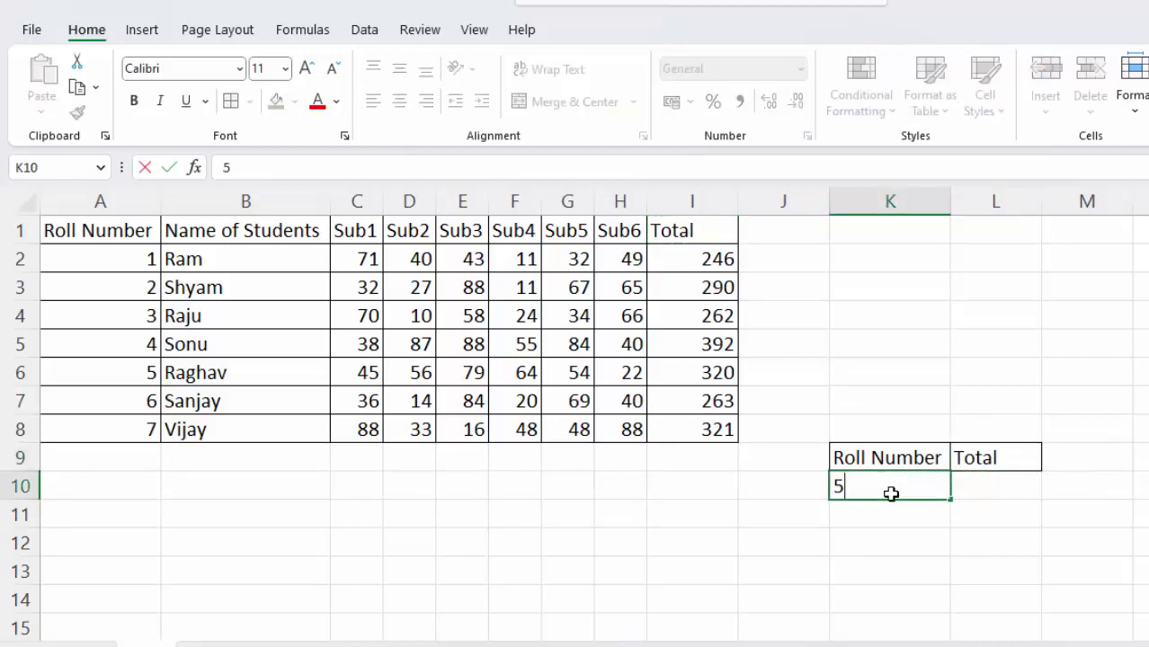
{"action": "left_click", "coordinate": [982, 484]}
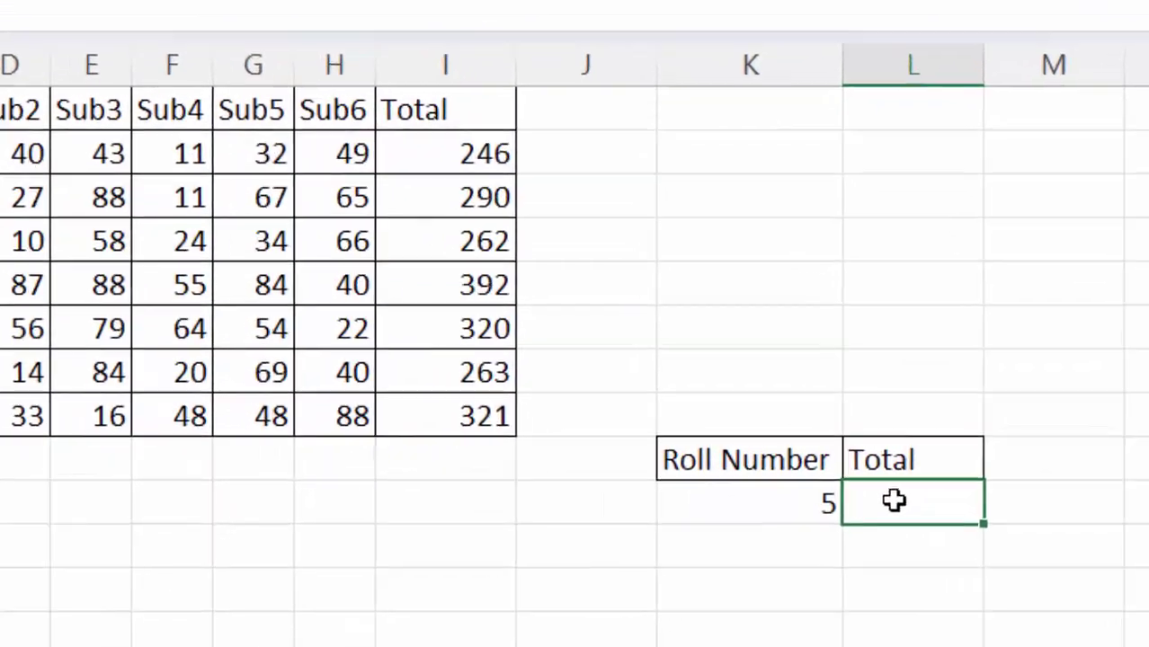
{"action": "type", "text": "="}
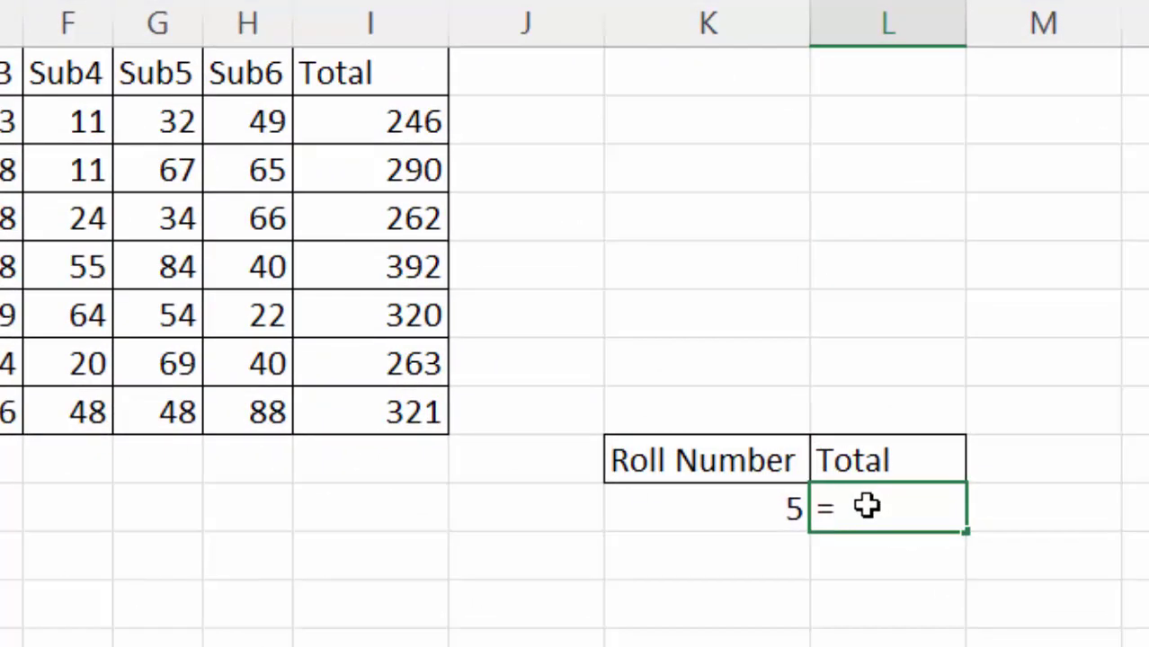
{"action": "type", "text": "vloo"}
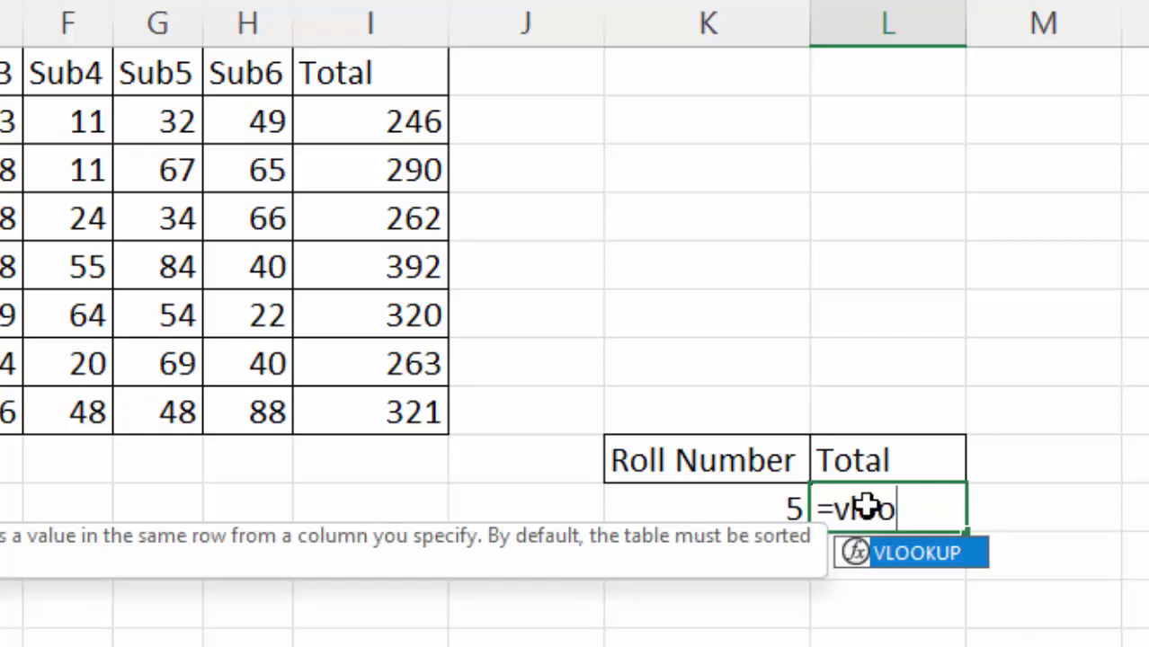
{"action": "key", "text": "Tab"}
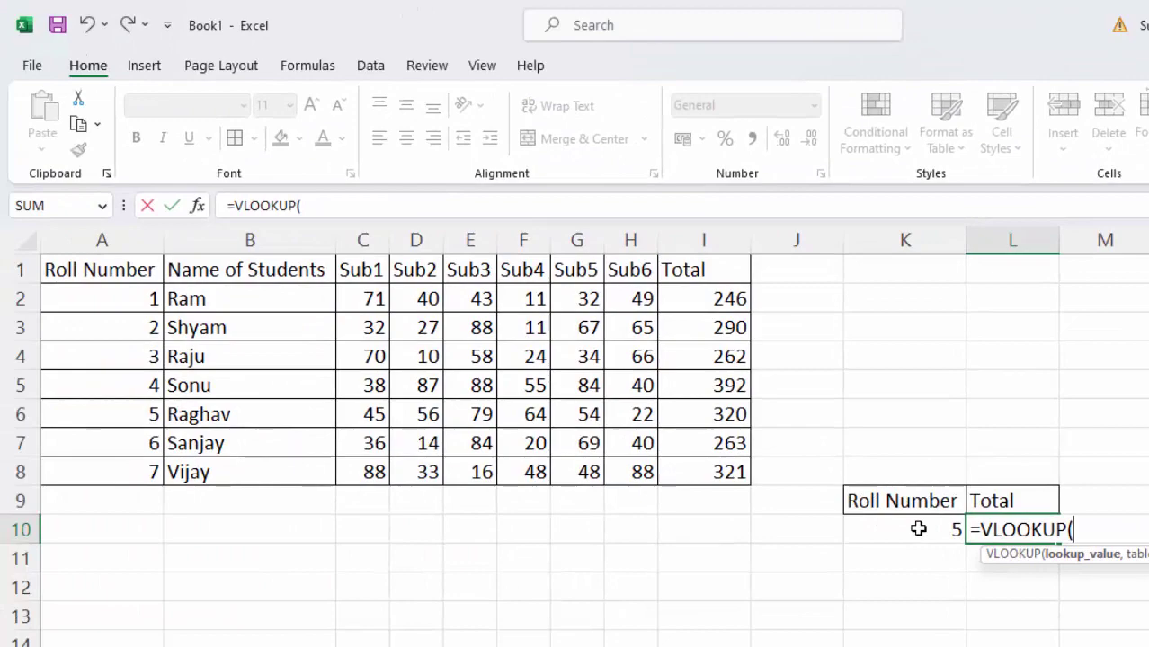
{"action": "left_click", "coordinate": [917, 529]}
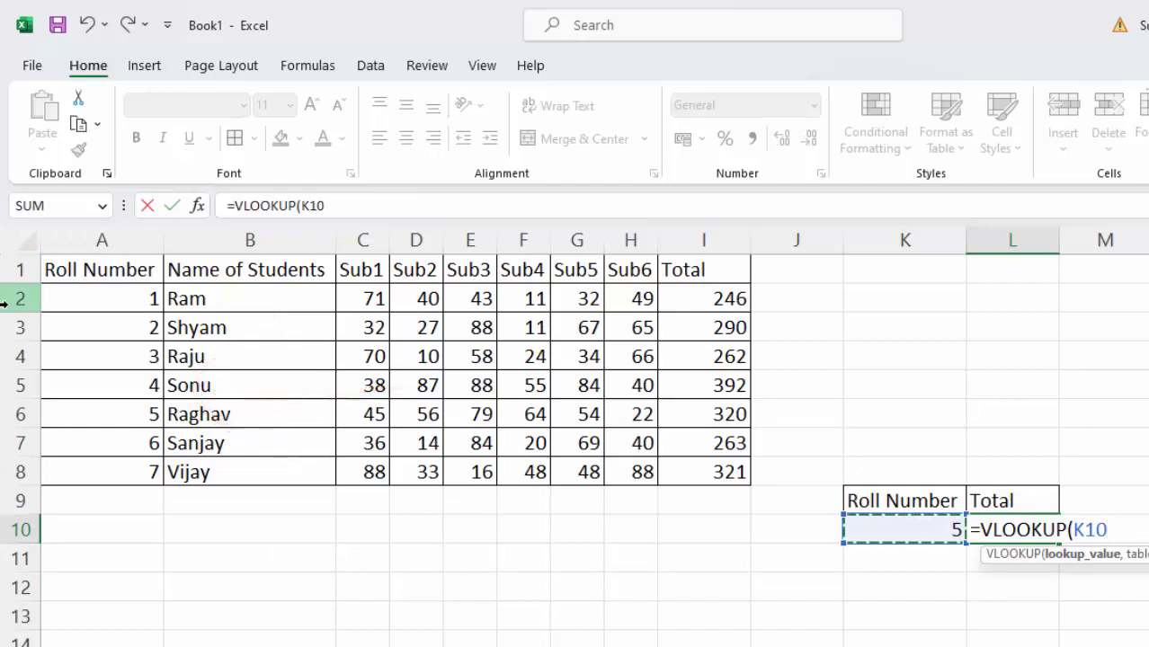
Add the absolute range $A$1:$I$7 and a MATCH, then delete back to redo the range.
{"action": "type", "text": ","}
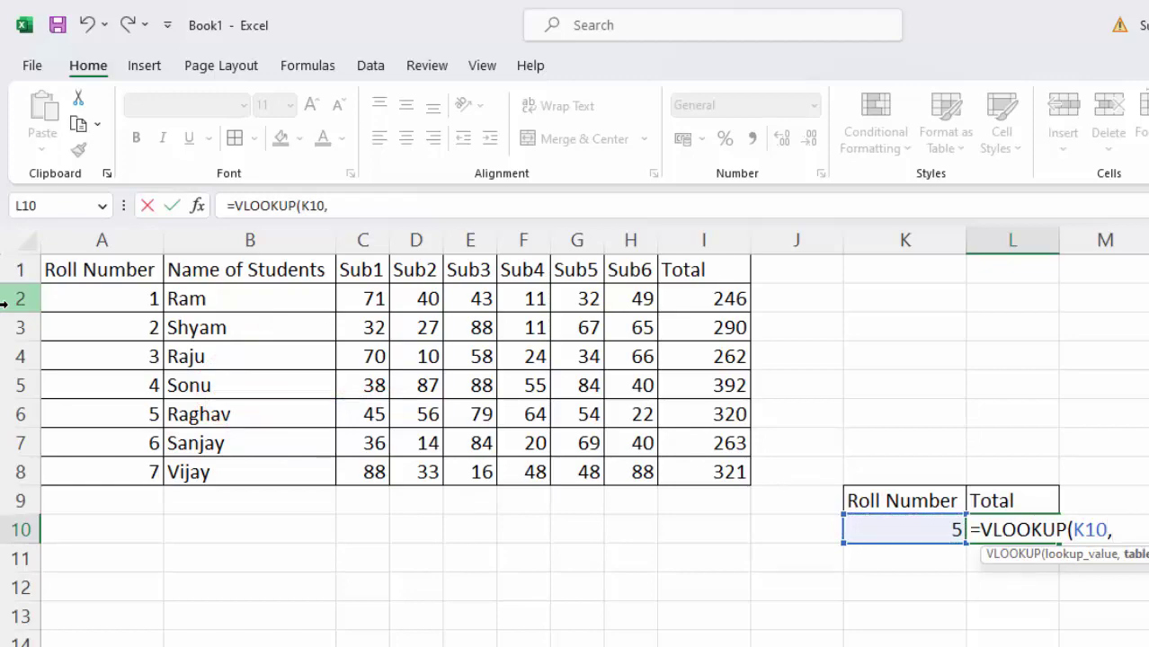
{"action": "left_click", "coordinate": [134, 271]}
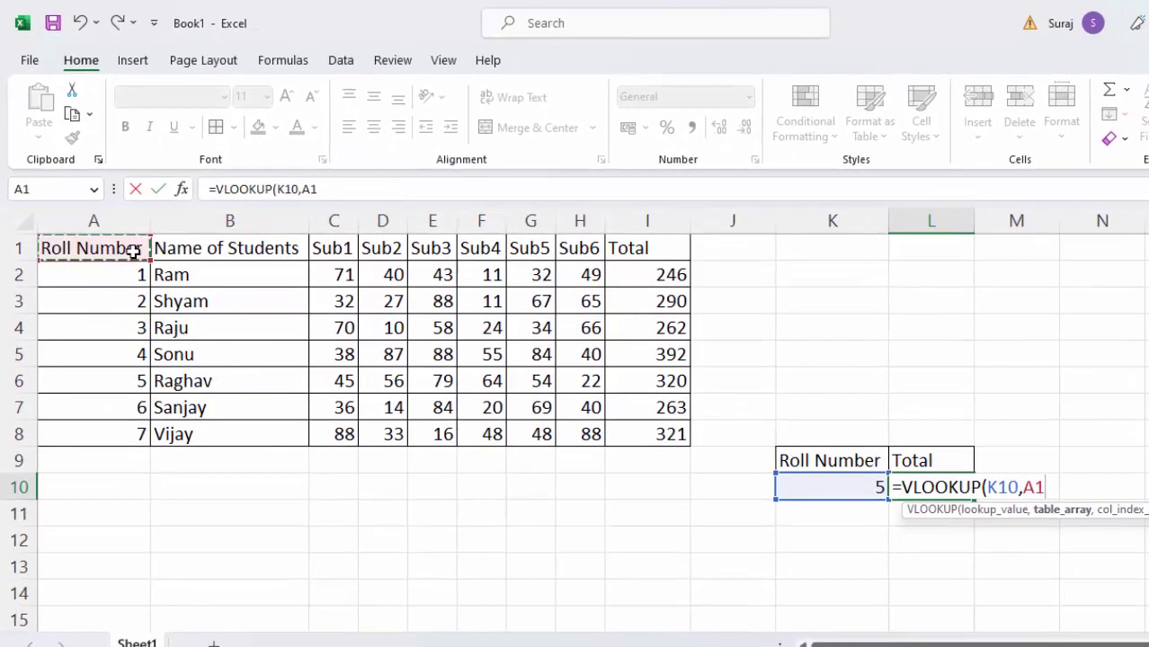
{"action": "left_click_drag", "start_coordinate": [133, 252], "coordinate": [646, 420]}
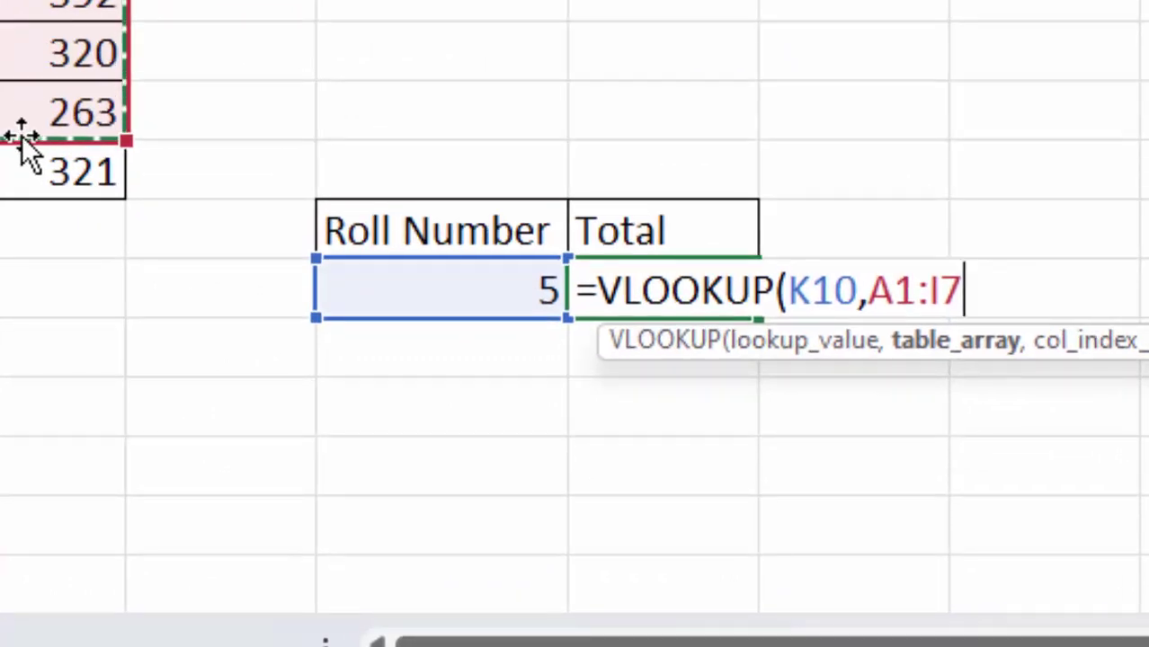
{"action": "key", "text": "F4"}
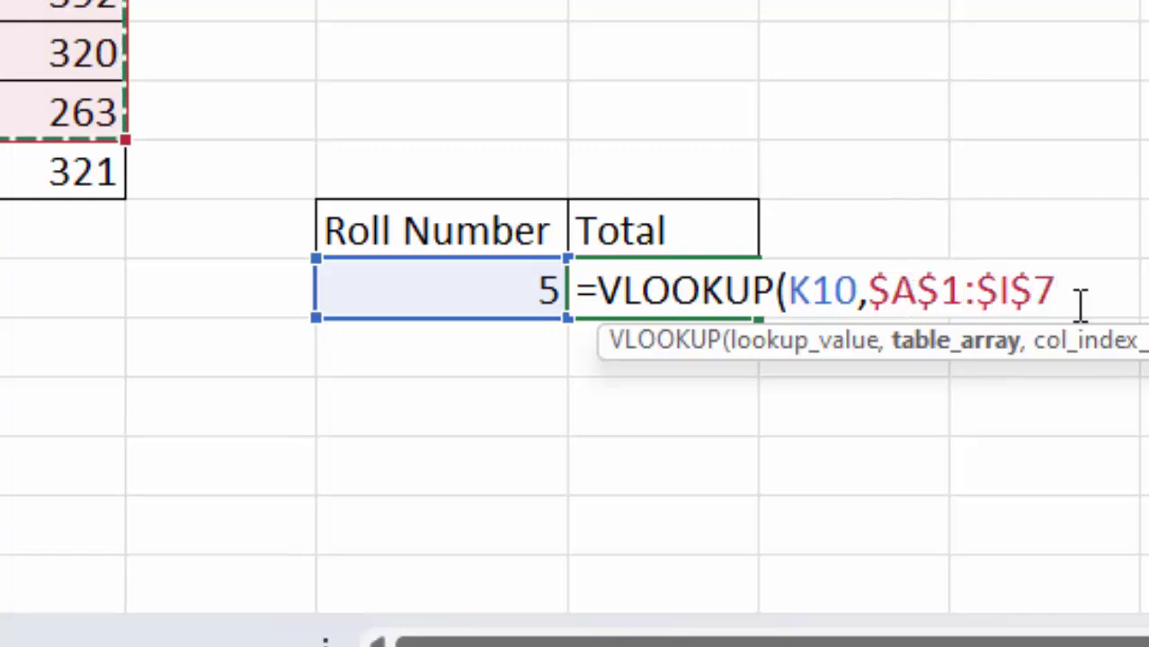
{"action": "type", "text": ","}
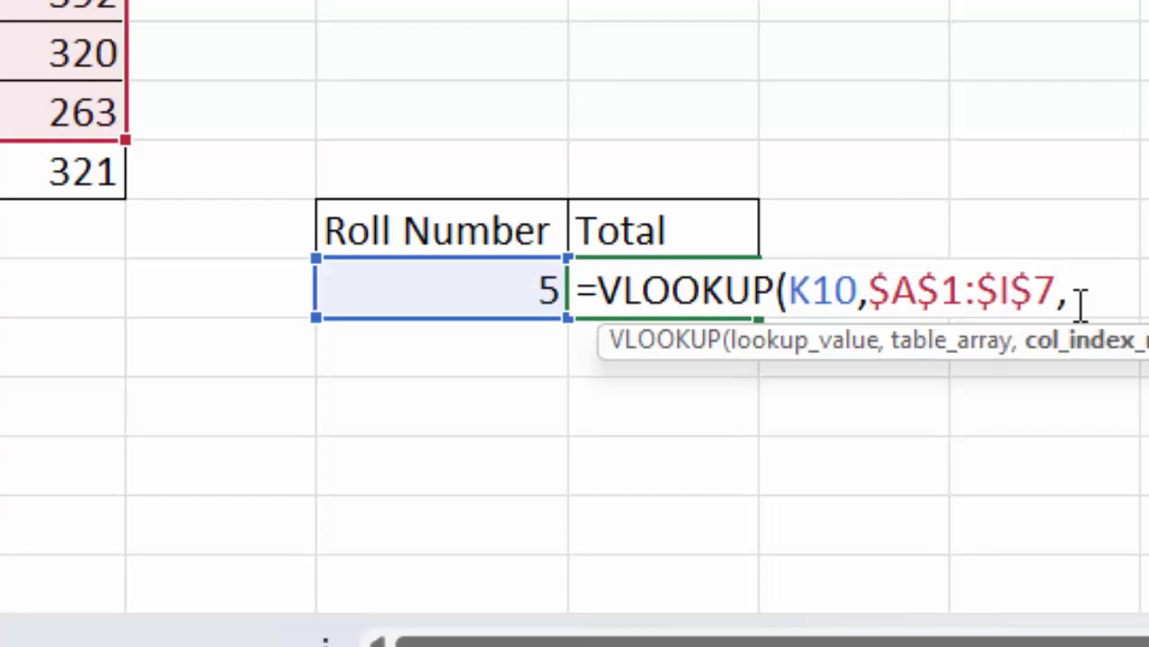
{"action": "type", "text": "m"}
{"action": "key", "text": "Tab"}
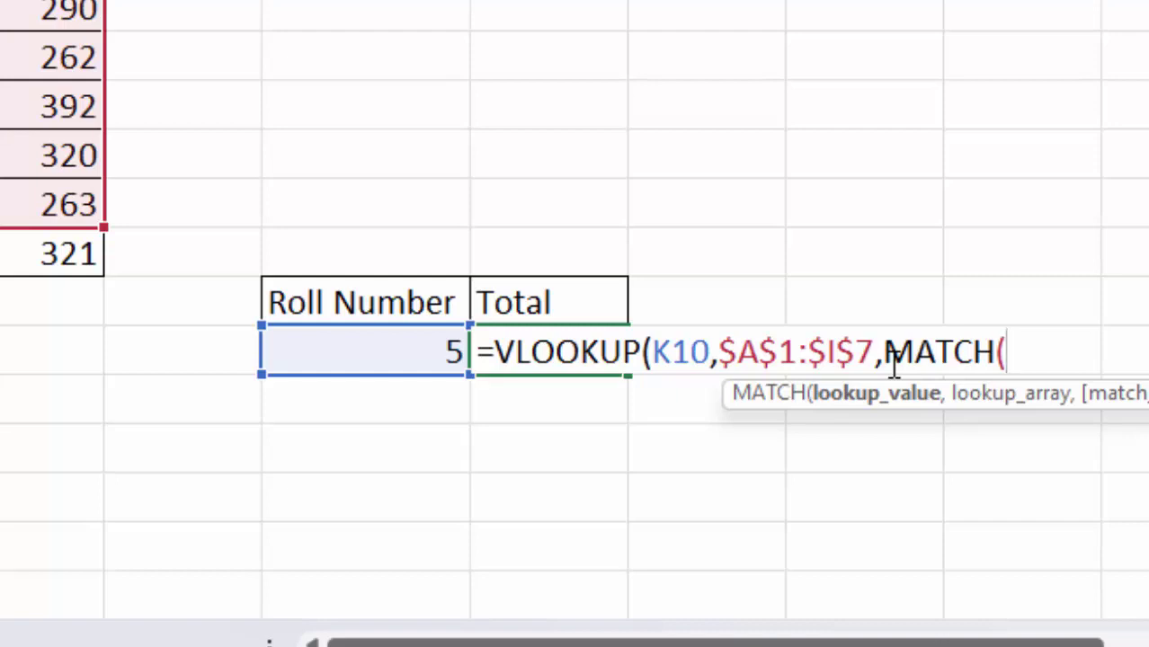
{"action": "key", "text": "BackSpace"}
{"action": "key", "text": "BackSpace"}
{"action": "key", "text": "BackSpace"}
{"action": "key", "text": "BackSpace"}
{"action": "key", "text": "BackSpace"}
{"action": "key", "text": "BackSpace"}
{"action": "key", "text": "BackSpace"}
{"action": "key", "text": "BackSpace"}
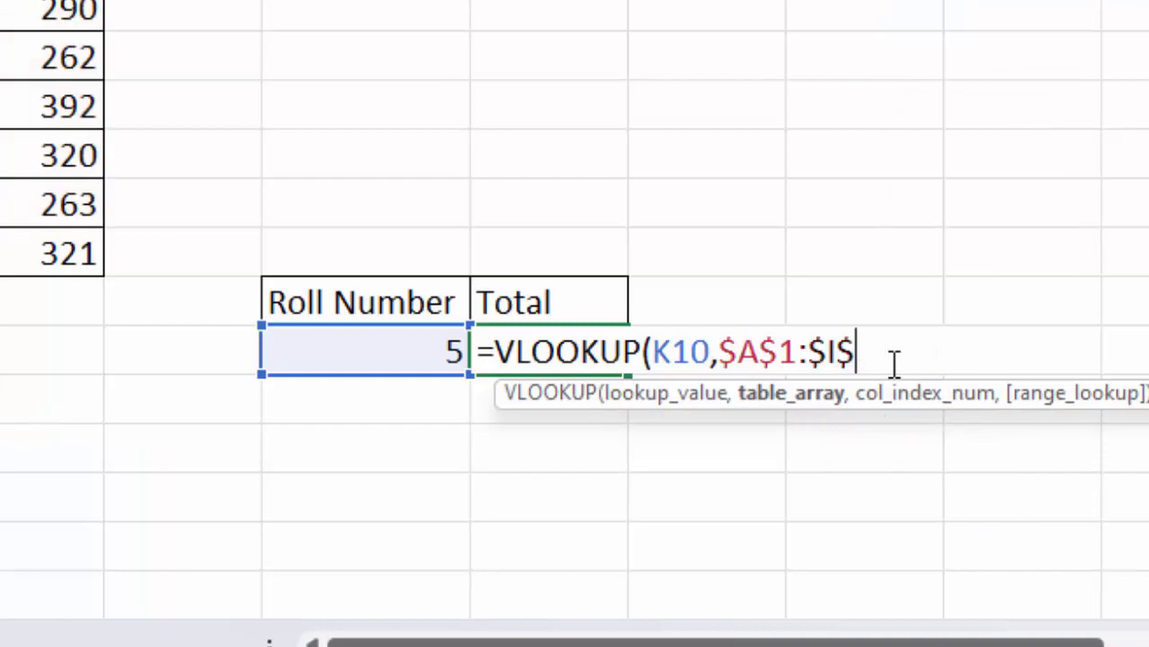
{"action": "key", "text": "BackSpace"}
{"action": "key", "text": "BackSpace"}
{"action": "key", "text": "BackSpace"}
{"action": "key", "text": "BackSpace"}
{"action": "key", "text": "BackSpace"}
{"action": "key", "text": "BackSpace"}
{"action": "key", "text": "BackSpace"}
{"action": "key", "text": "BackSpace"}
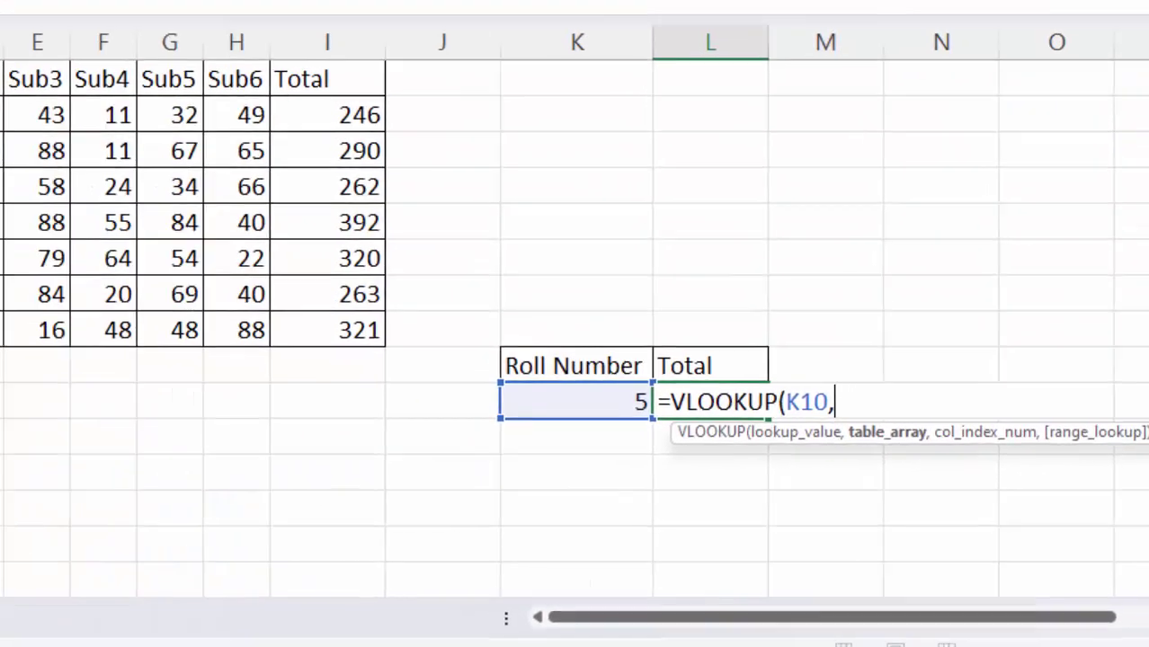
Set the lookup range to absolute $A$1:$I$8 and begin a nested MATCH( for the column index.
{"action": "mouse_move", "coordinate": [89, 226]}
{"action": "left_mouse_down"}
{"action": "mouse_move", "coordinate": [335, 381]}
{"action": "mouse_move", "coordinate": [585, 386]}
{"action": "left_mouse_up"}
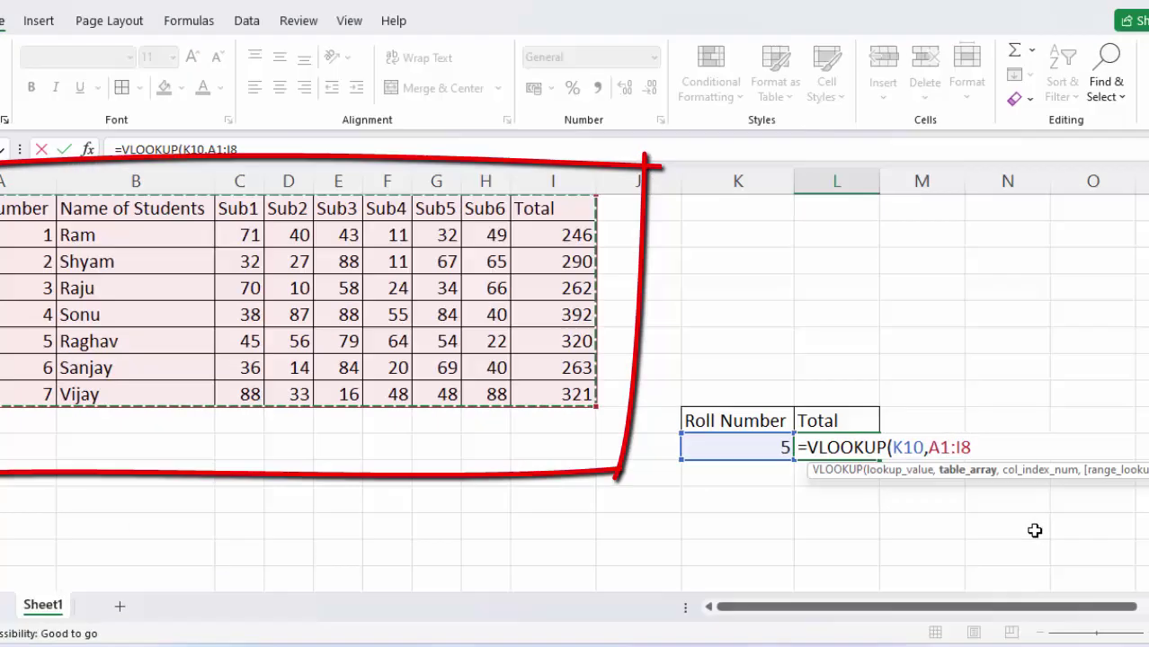
{"action": "key", "text": "F4"}
{"action": "type", "text": ","}
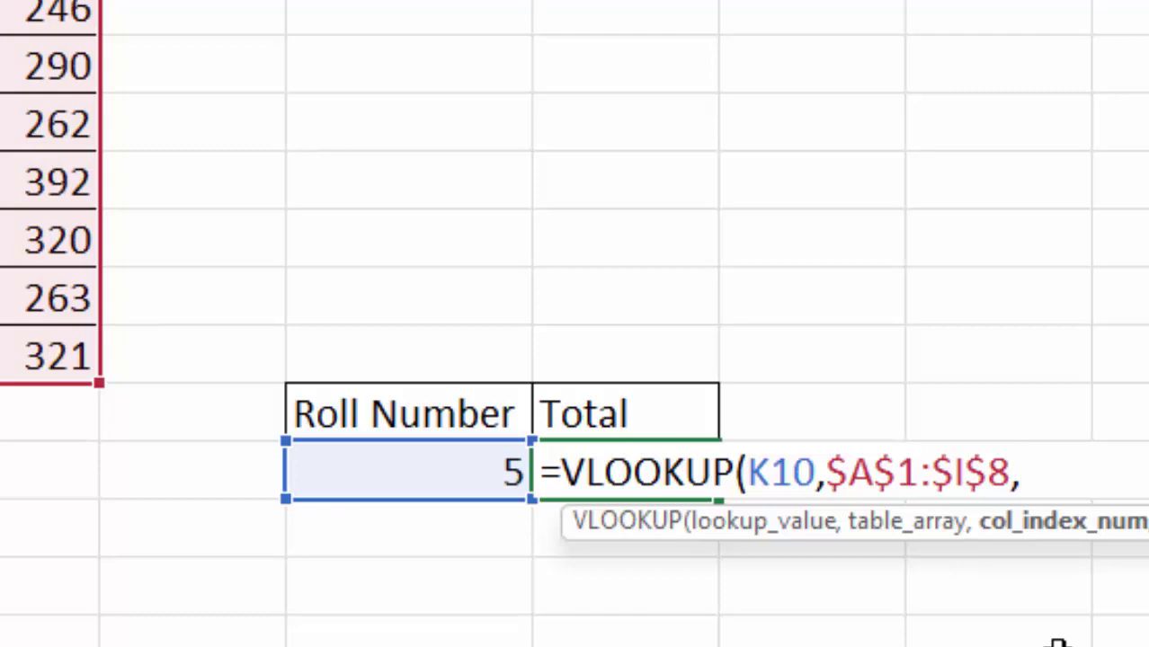
{"action": "type", "text": "ma"}
{"action": "key", "text": "Tab"}
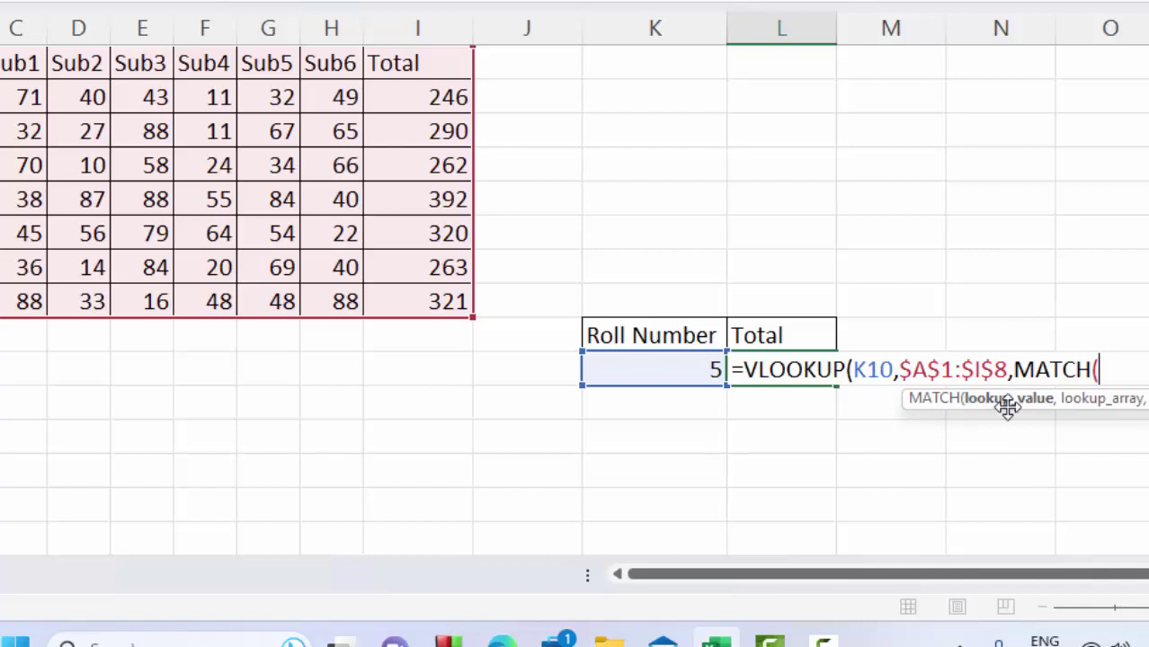
Complete L10 as =VLOOKUP(K10,$A$1:$I$8,MATCH(L9,$A$1:$I$1,0),0), returning 320.
{"action": "left_click", "coordinate": [765, 335]}
{"action": "type", "text": ","}
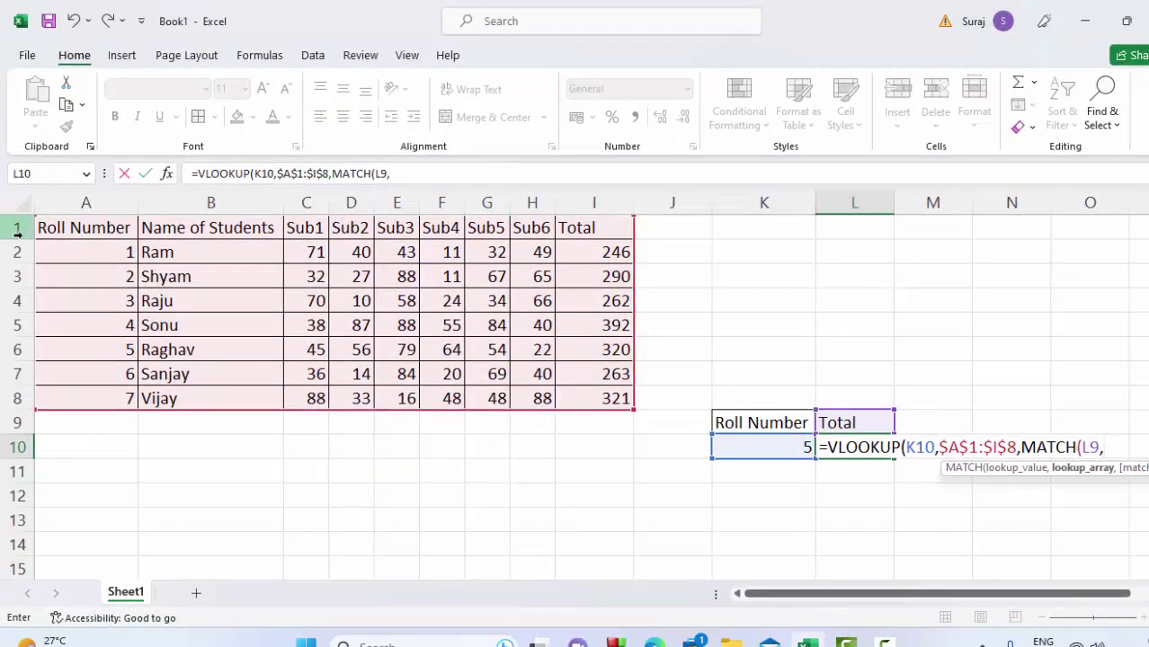
{"action": "left_click_drag", "start_coordinate": [56, 228], "coordinate": [601, 210]}
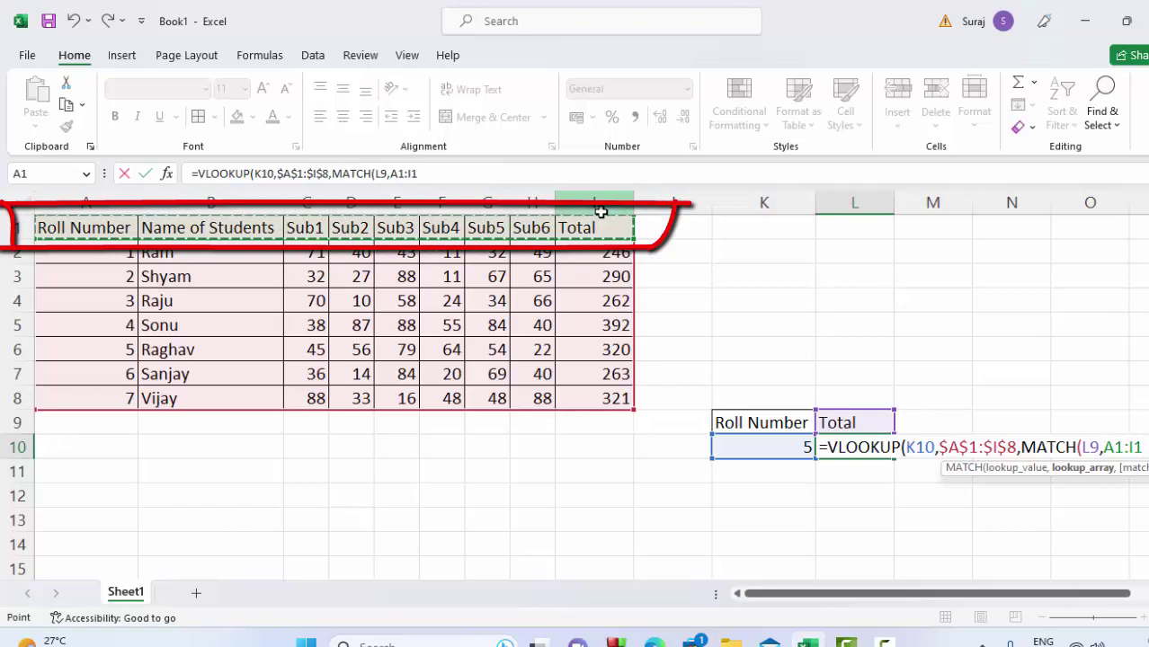
{"action": "key", "text": "F4"}
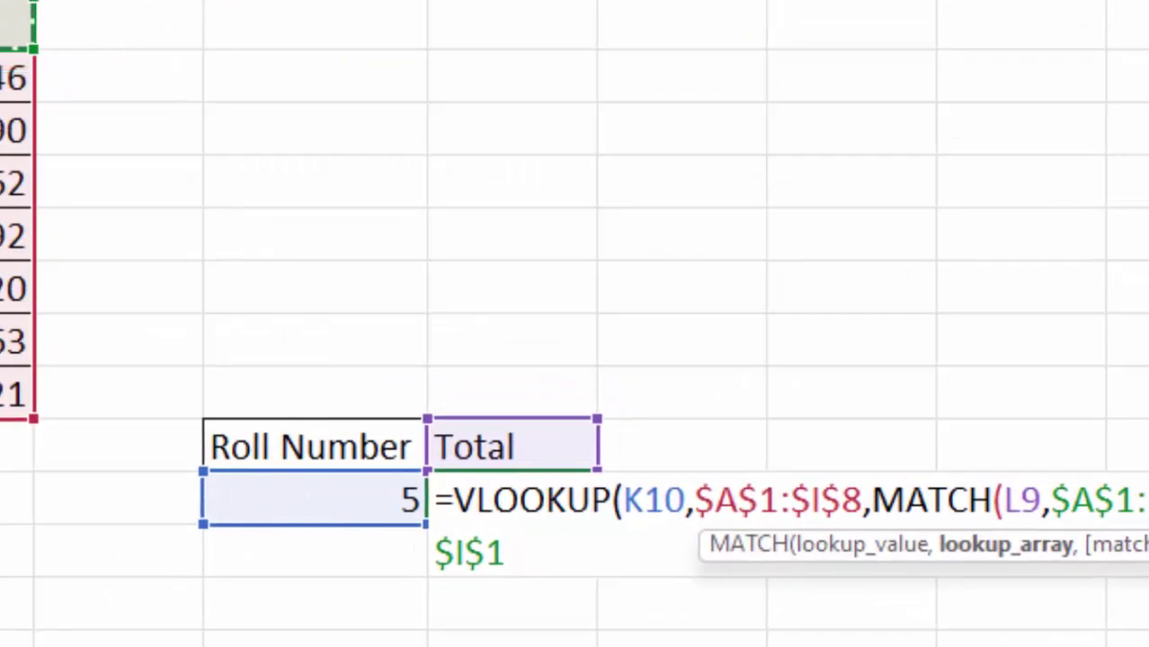
{"action": "type", "text": ","}
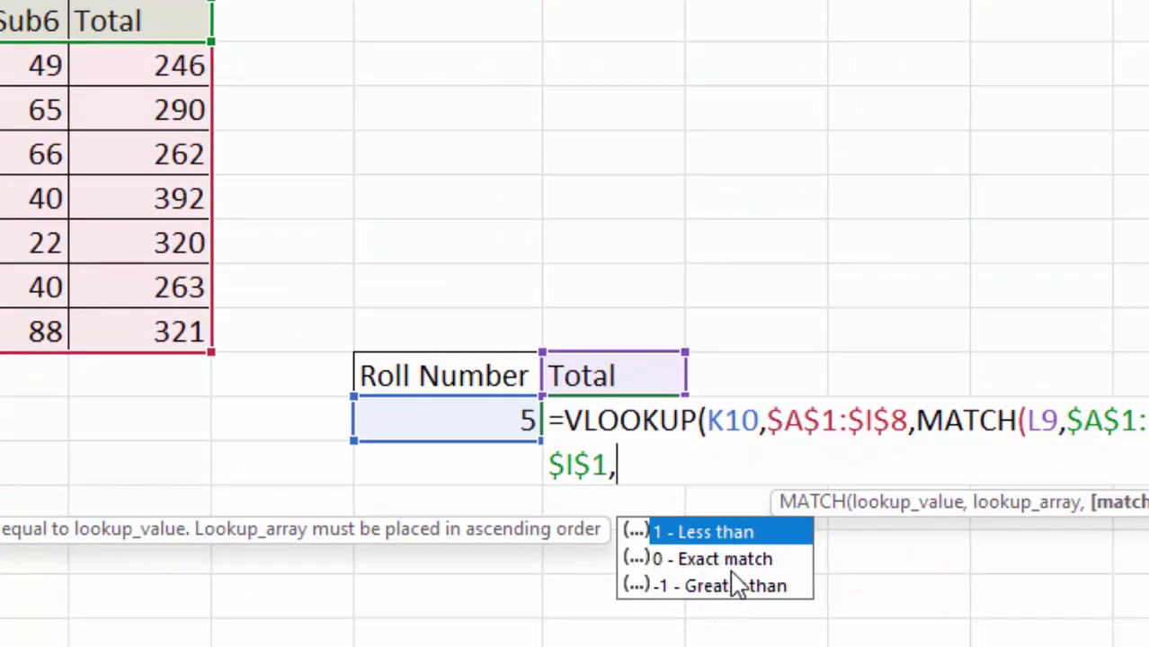
{"action": "type", "text": "0"}
{"action": "type", "text": "),"}
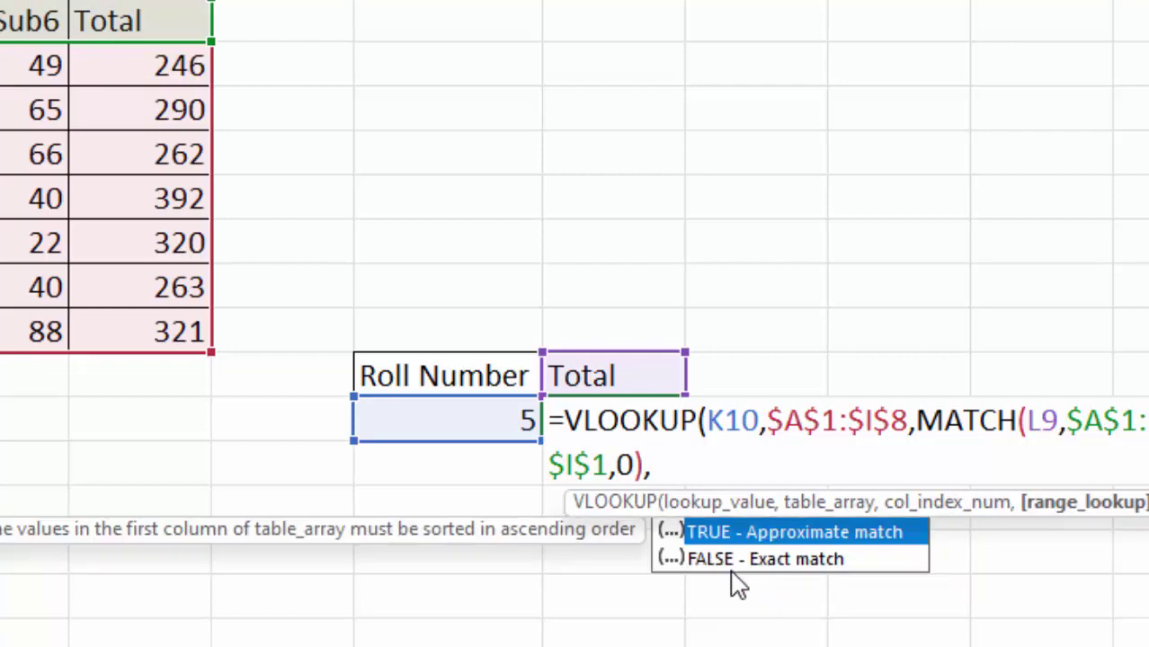
{"action": "type", "text": "0)"}
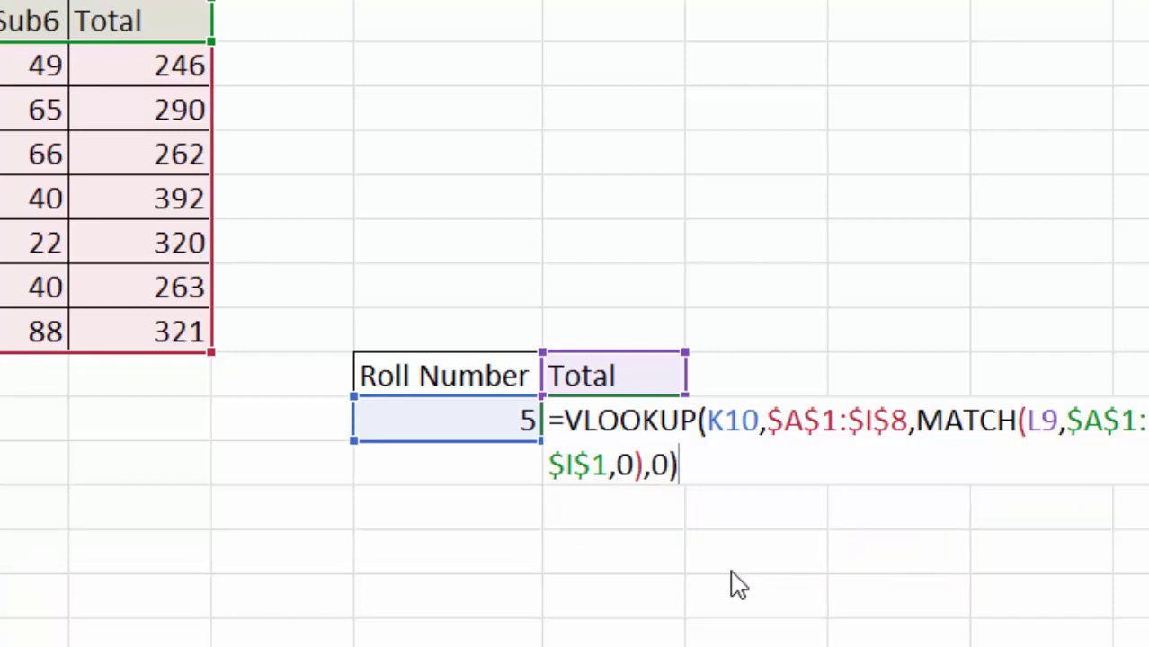
{"action": "key", "text": "Return"}
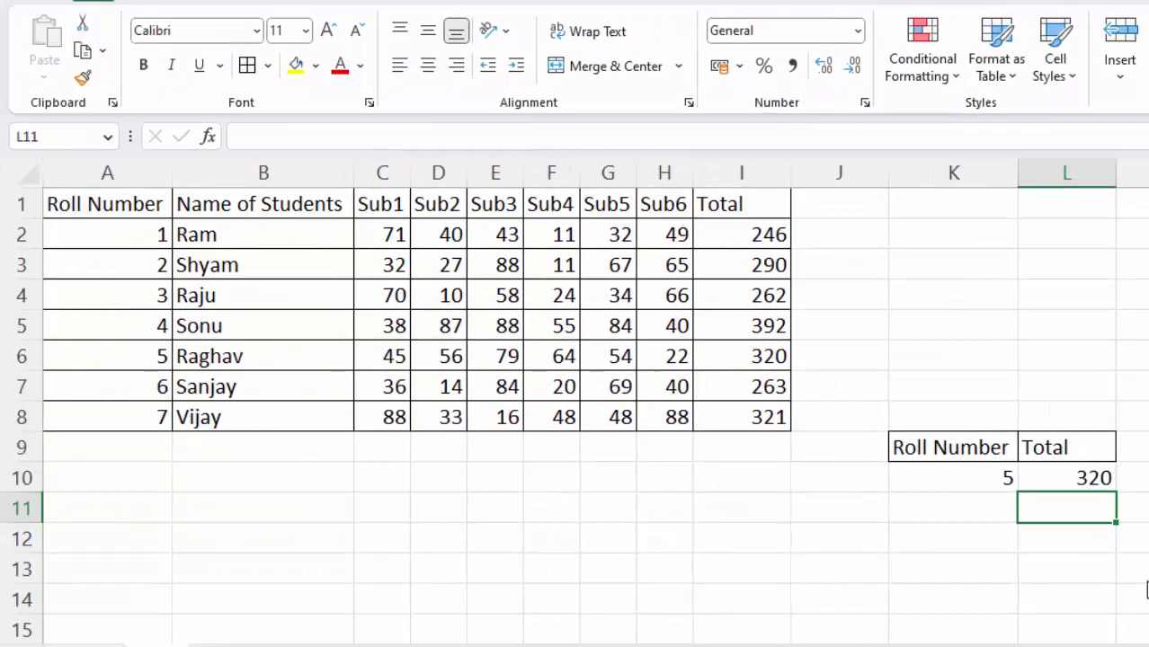
Fill Raghav's row A6:I6 with yellow.
{"action": "left_click", "coordinate": [1083, 478]}
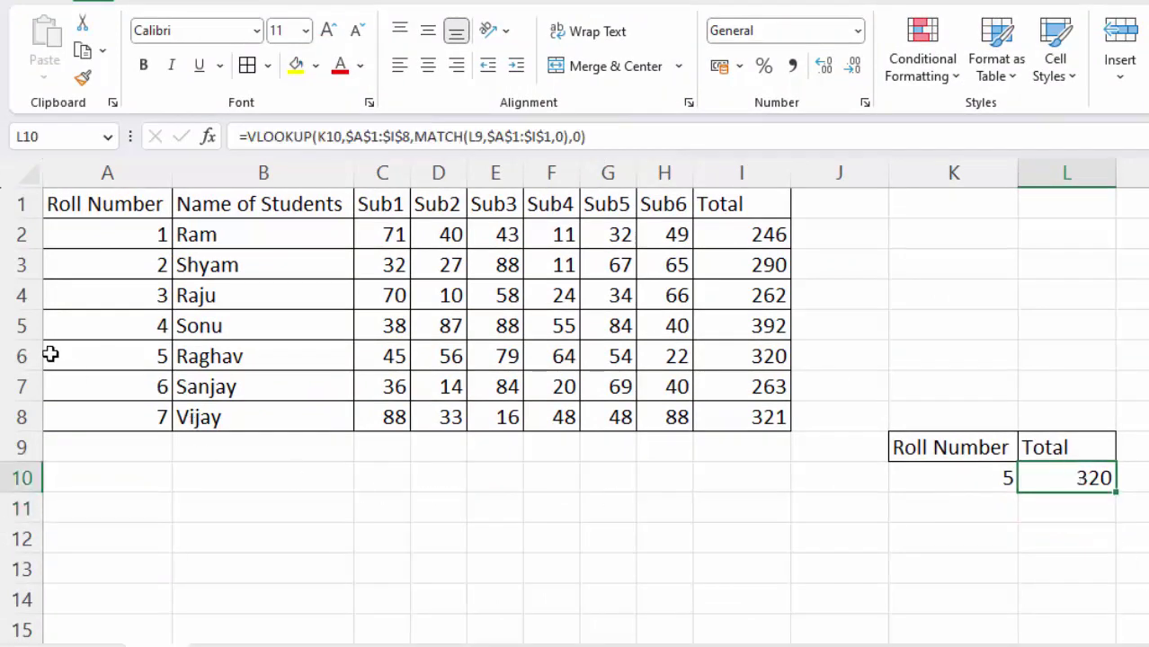
{"action": "left_click_drag", "start_coordinate": [94, 352], "coordinate": [278, 356]}
{"action": "left_click_drag", "start_coordinate": [426, 356], "coordinate": [738, 354]}
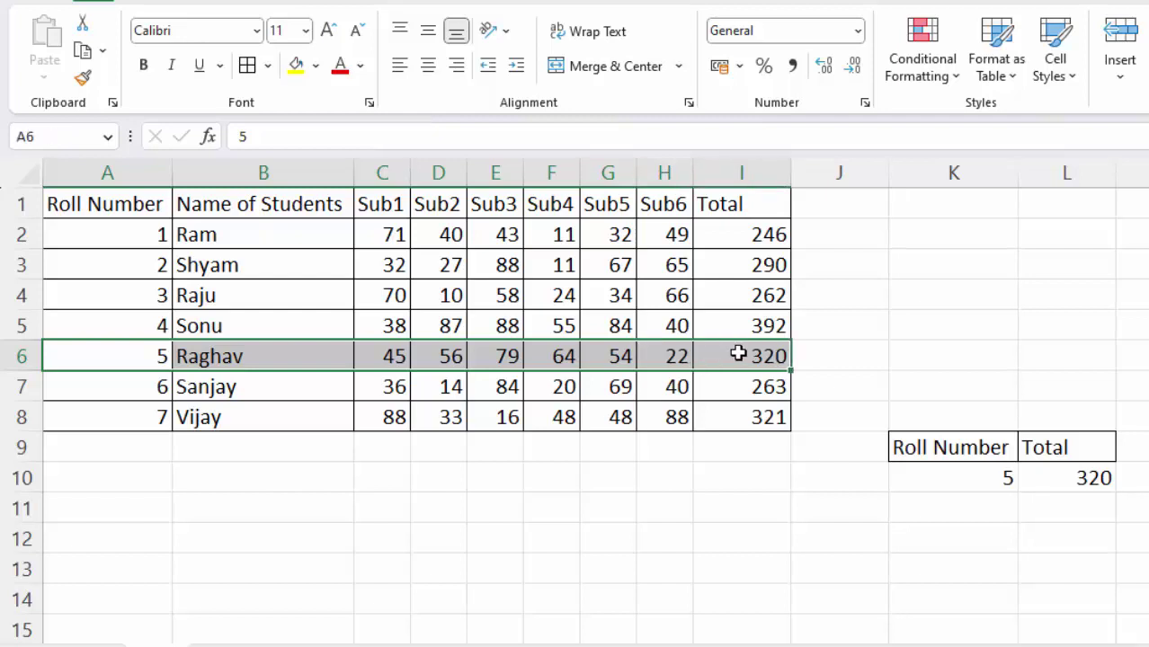
{"action": "left_click", "coordinate": [296, 66]}
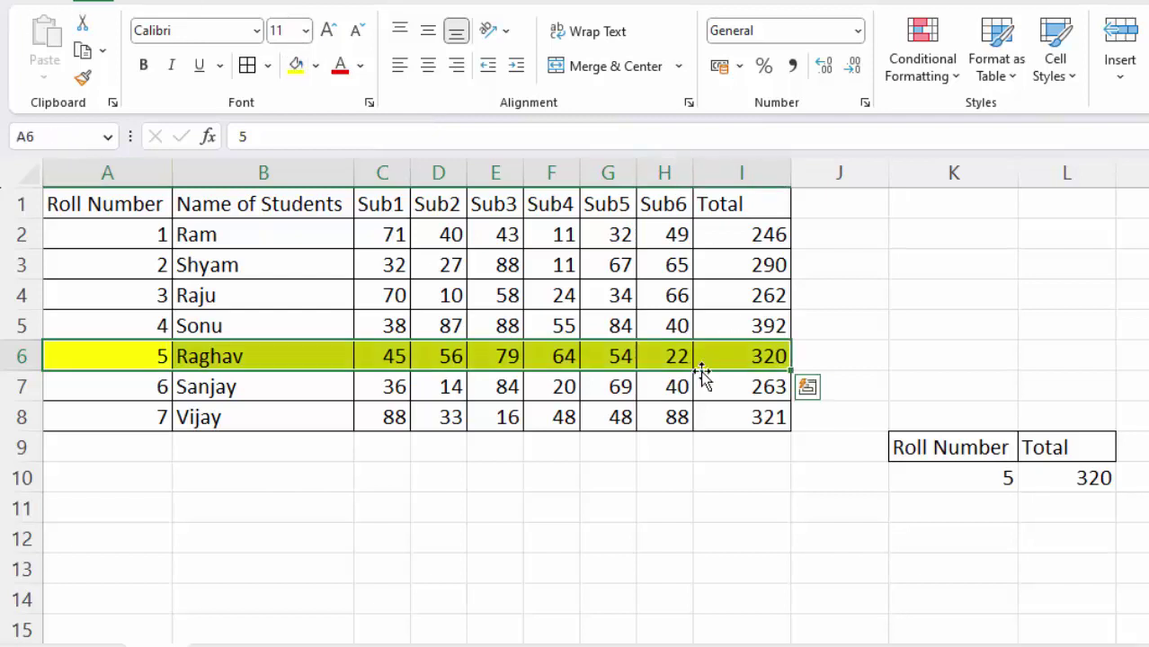
{"action": "left_click", "coordinate": [662, 480]}
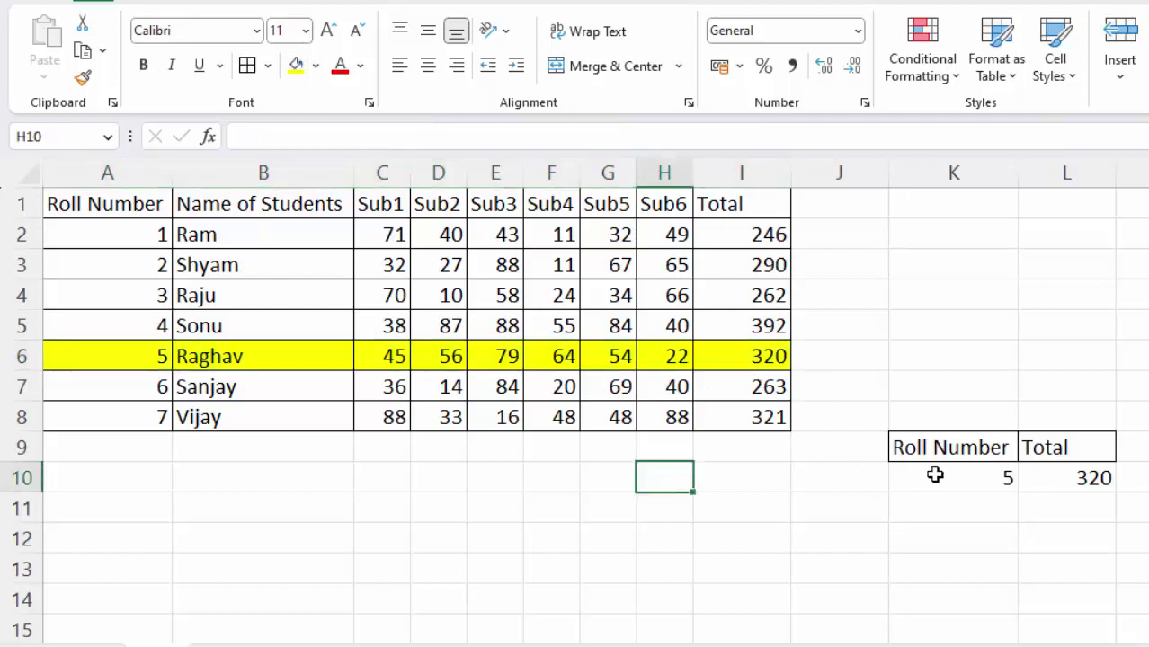
Change the roll number in K10 to 1 so L10 returns 246.
{"action": "left_click", "coordinate": [975, 481]}
{"action": "key", "text": "BackSpace"}
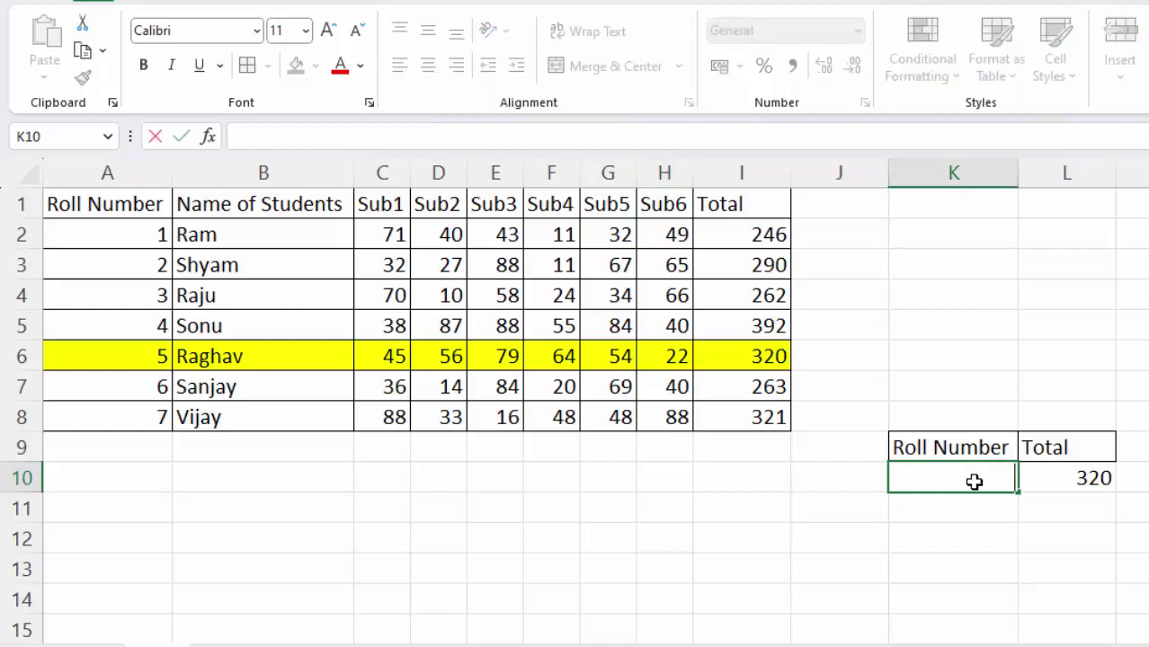
{"action": "type", "text": "1"}
{"action": "key", "text": "Return"}
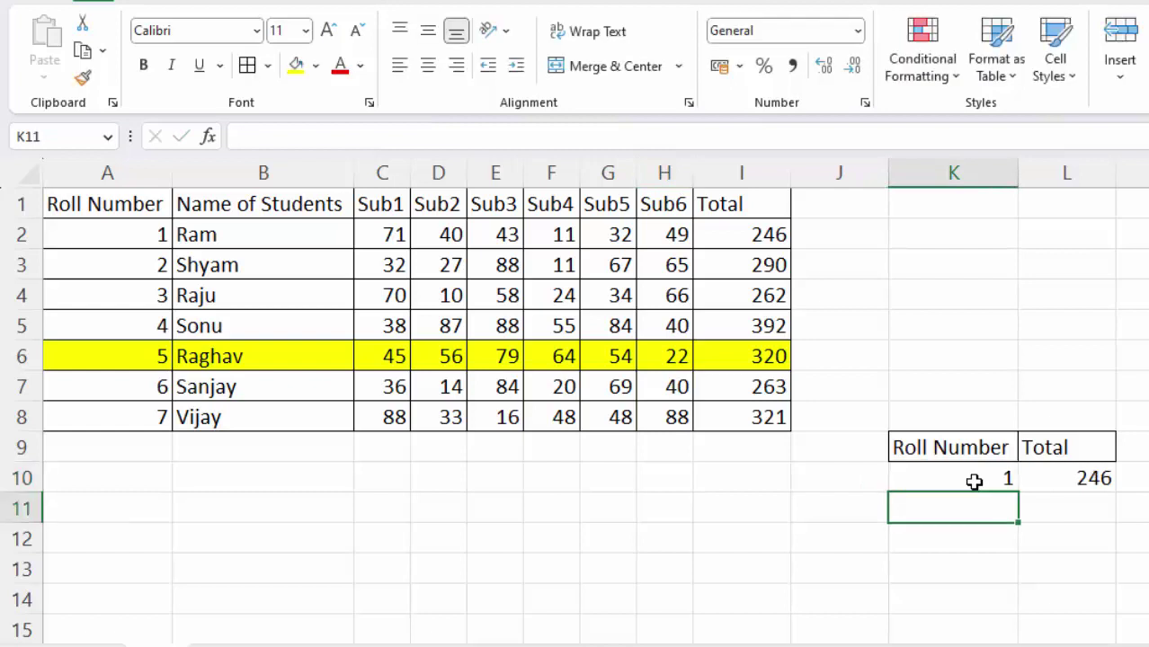
Fill Ram's row A2:I2 with a peach colour.
{"action": "left_click_drag", "start_coordinate": [166, 235], "coordinate": [770, 235]}
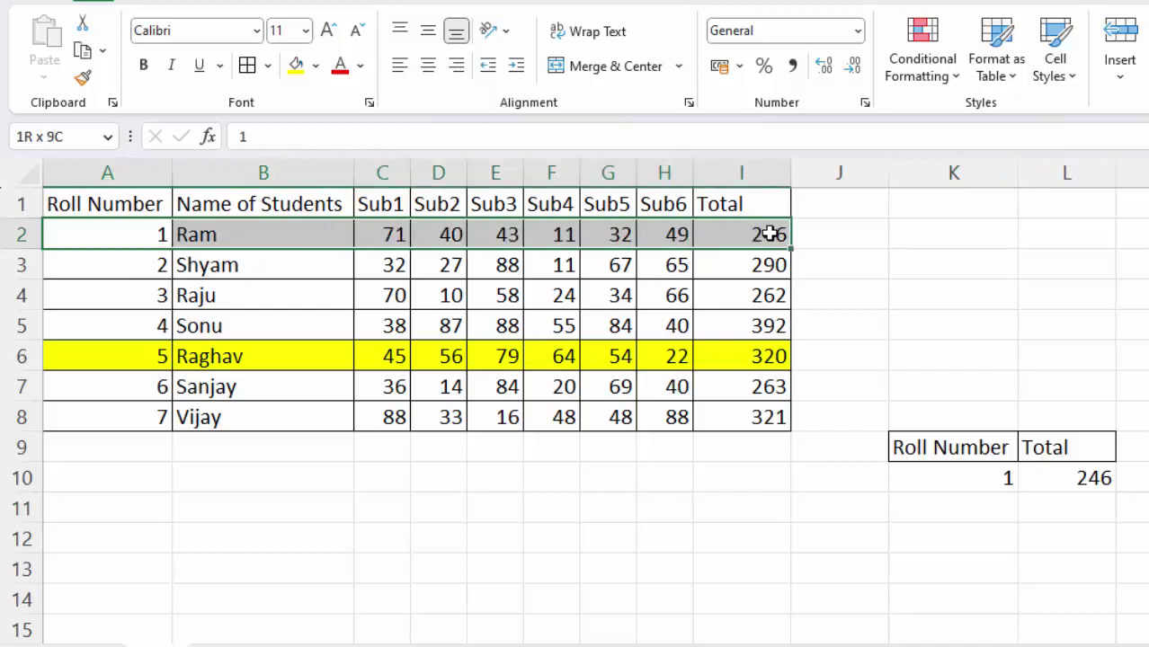
{"action": "left_click", "coordinate": [315, 72]}
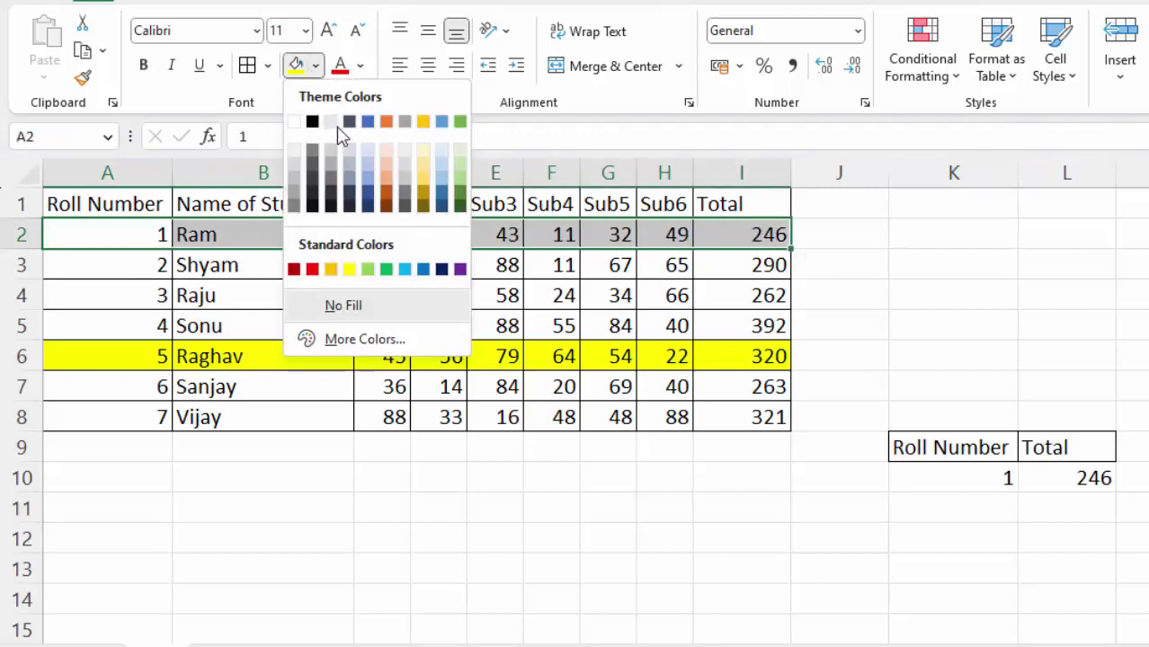
{"action": "left_click", "coordinate": [386, 169]}
{"action": "left_click", "coordinate": [956, 300]}
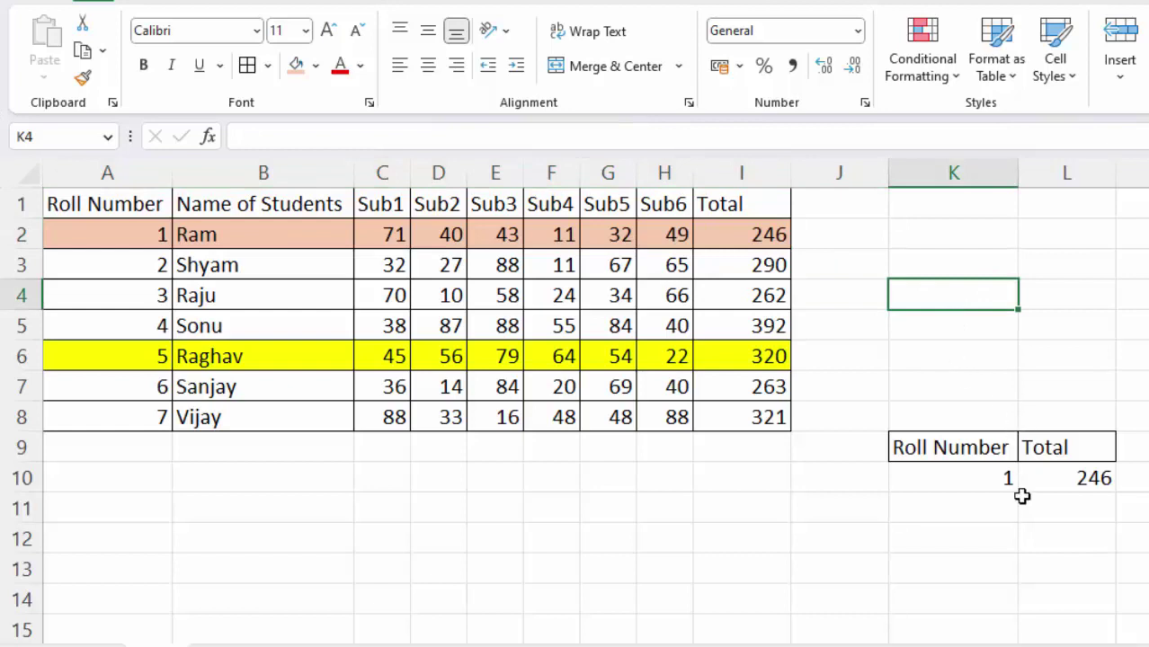
Change the roll number in K10 to 3 so L10 returns 262.
{"action": "left_click", "coordinate": [978, 467]}
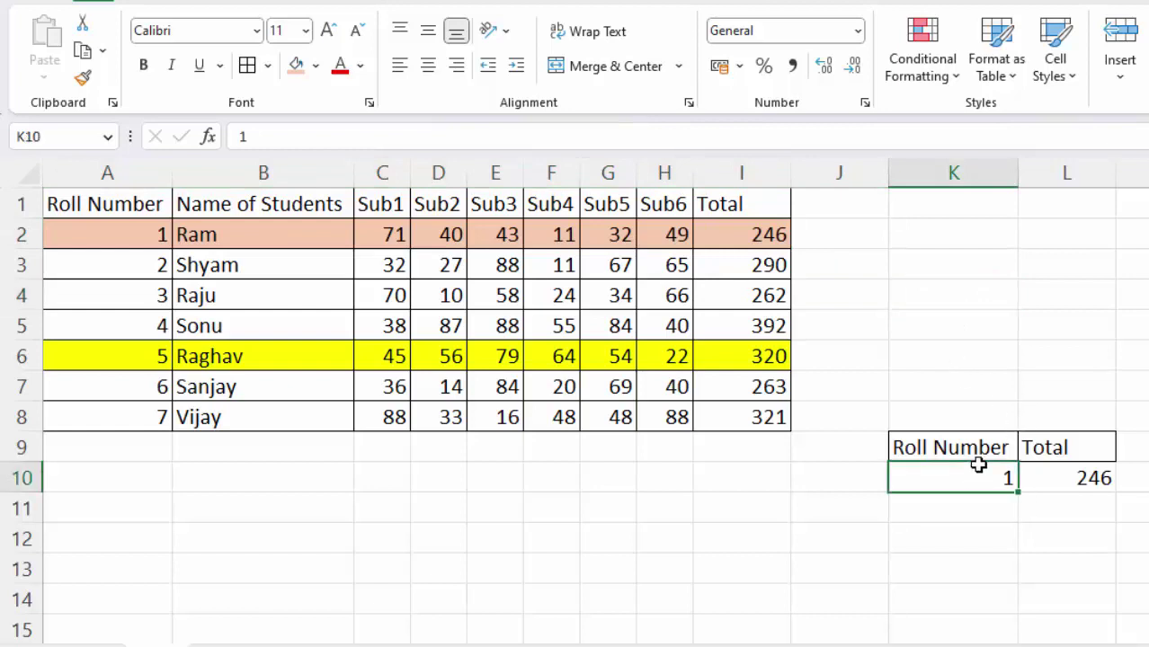
{"action": "key", "text": "BackSpace"}
{"action": "type", "text": "3"}
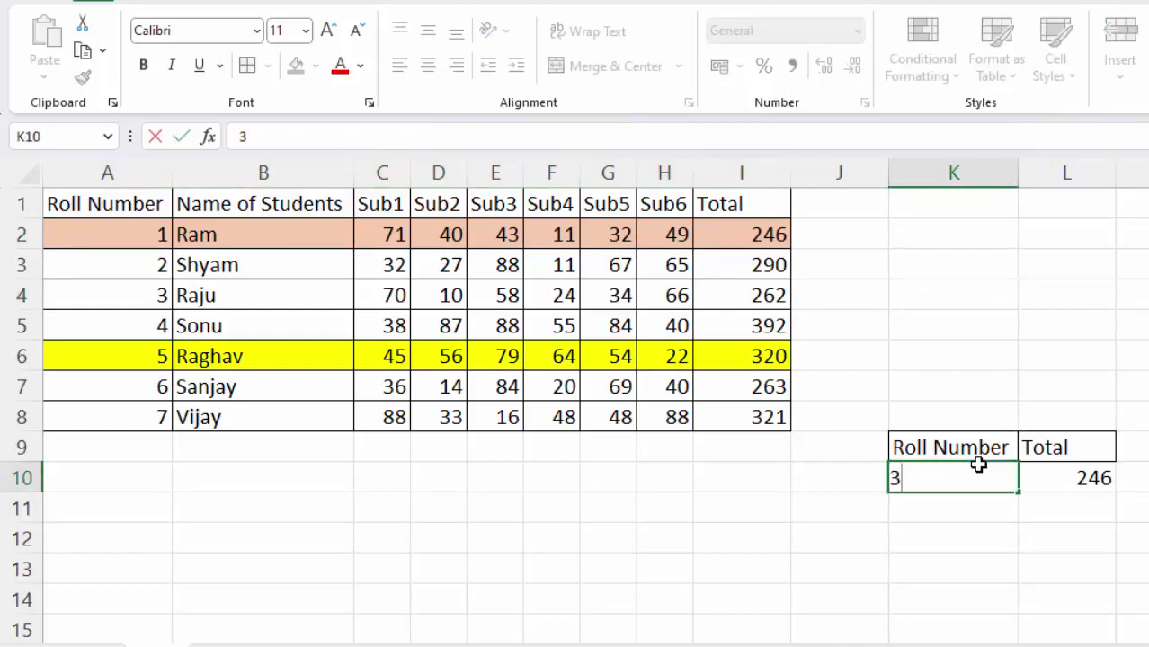
{"action": "key", "text": "Return"}
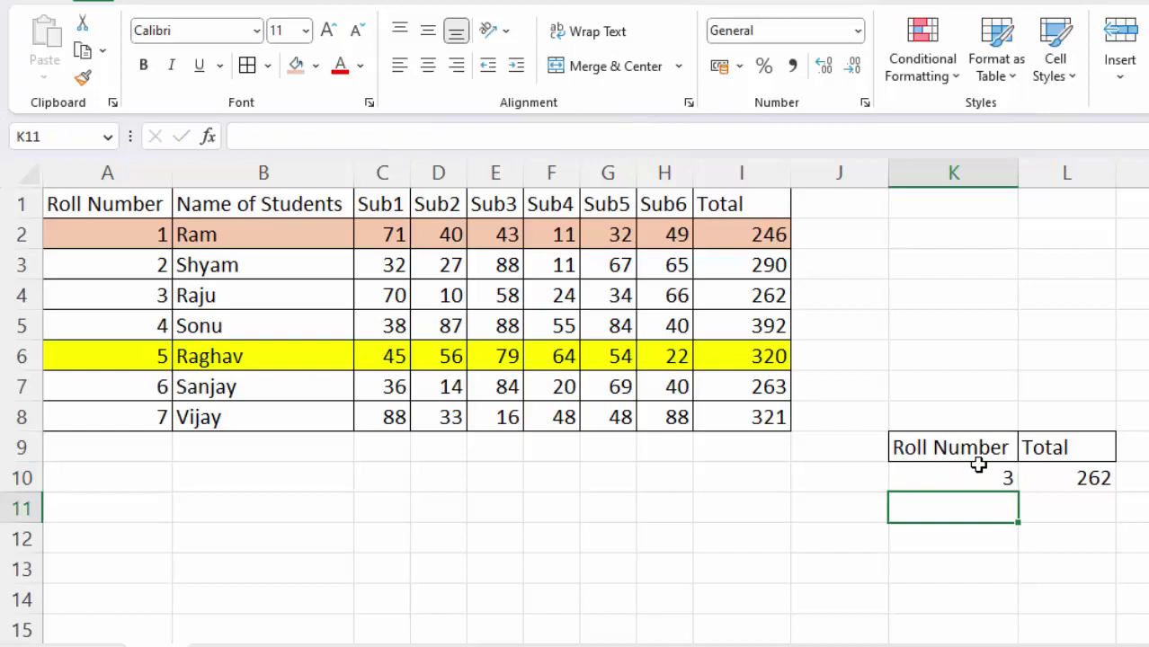